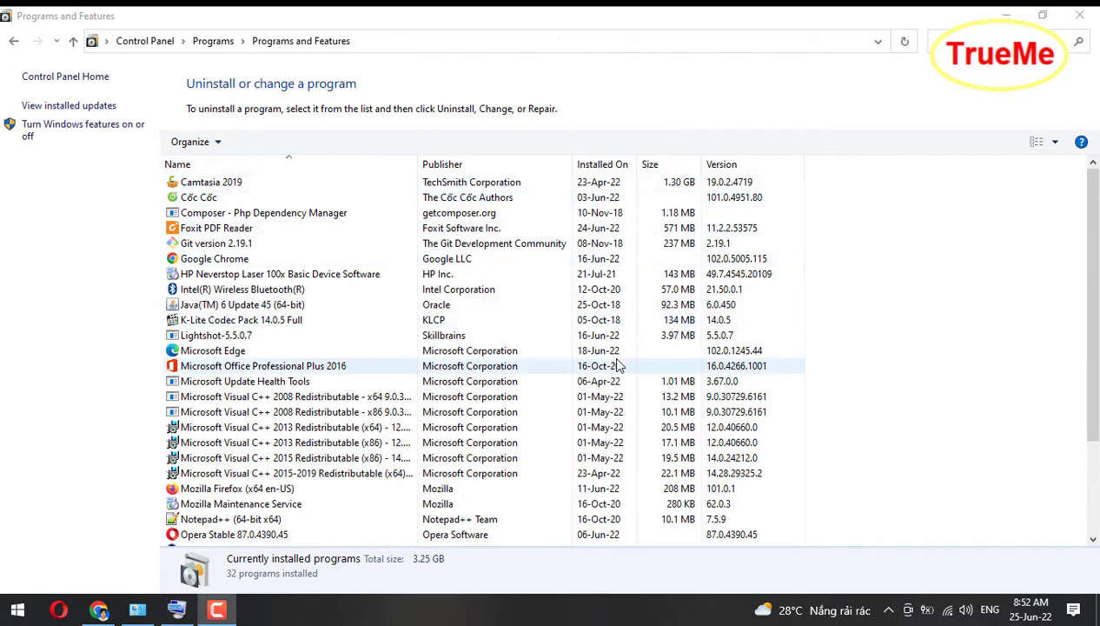
Step: Look through the installed programs list, highlight the Foxit PDF Reader entry, and minimize the window
{"action": "left_click", "coordinate": [653, 103]}
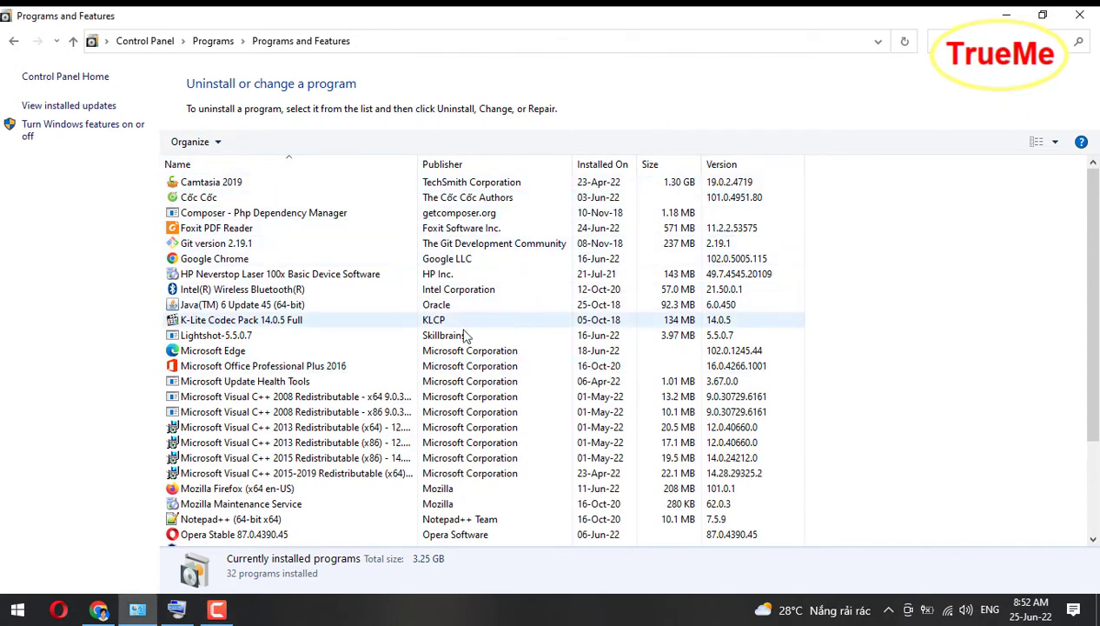
{"action": "scroll", "coordinate": [292, 349], "scroll_direction": "down", "scroll_amount": 1}
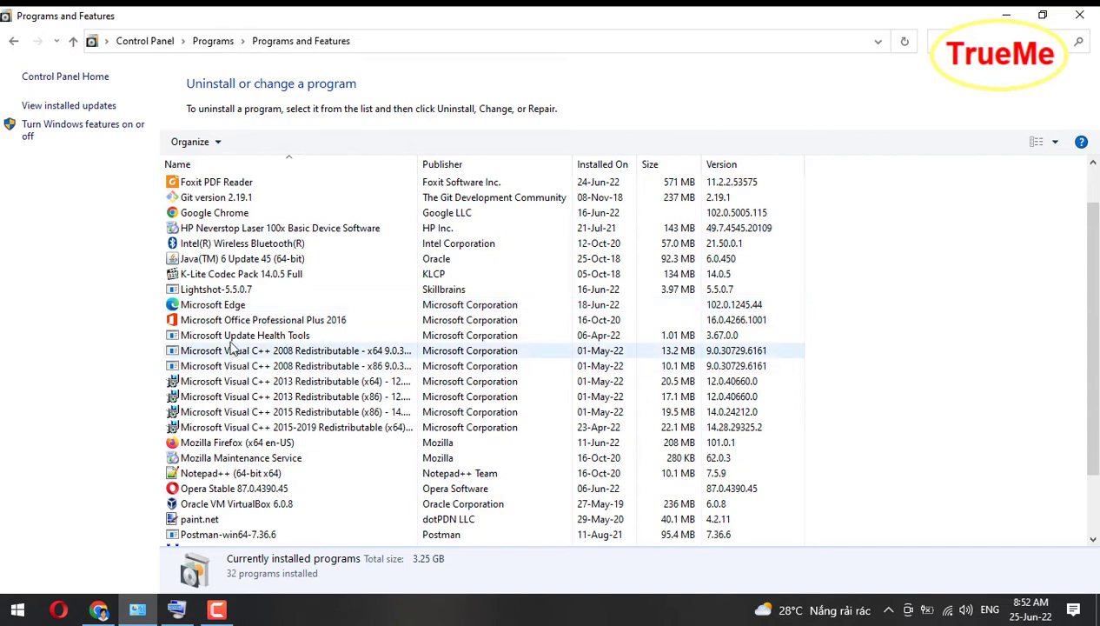
{"action": "scroll", "coordinate": [222, 234], "scroll_direction": "up", "scroll_amount": 1}
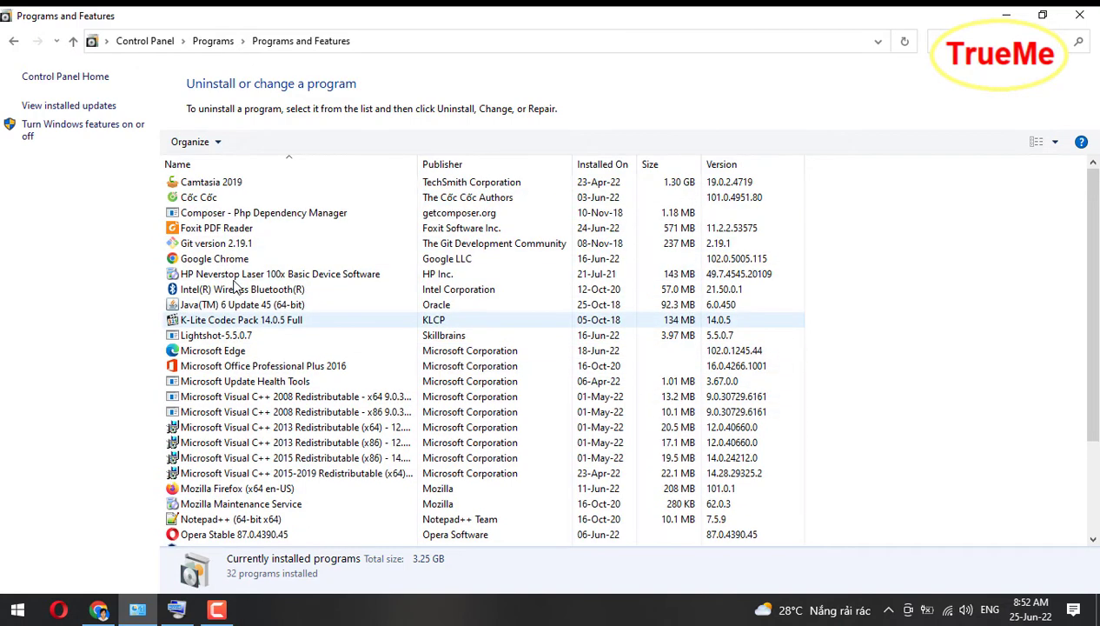
{"action": "left_click", "coordinate": [203, 231]}
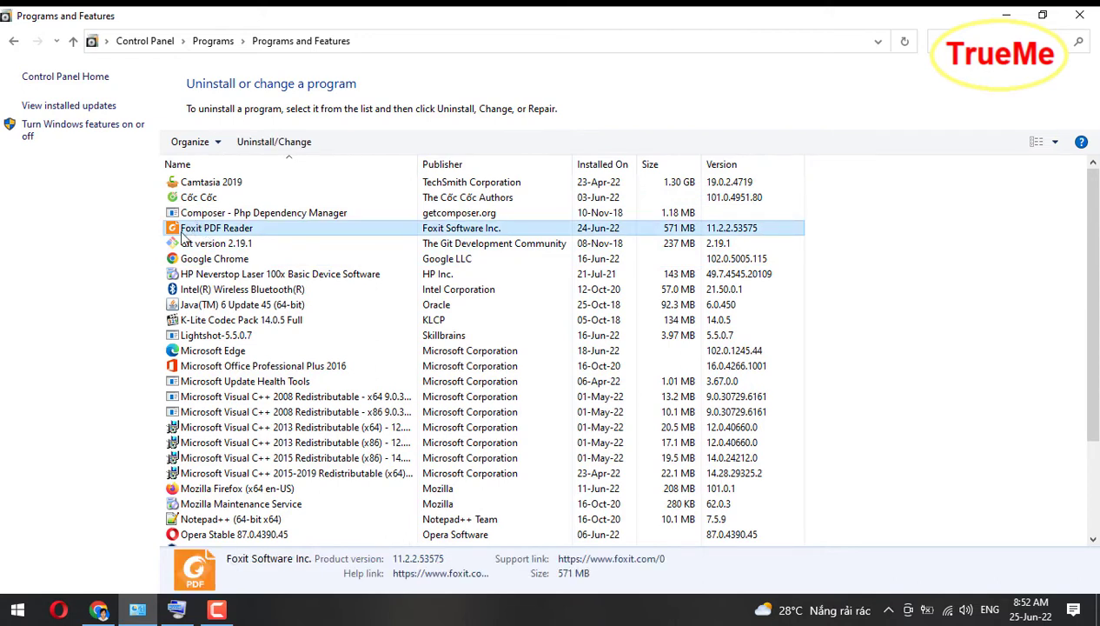
{"action": "scroll", "coordinate": [192, 239], "scroll_direction": "down", "scroll_amount": 3}
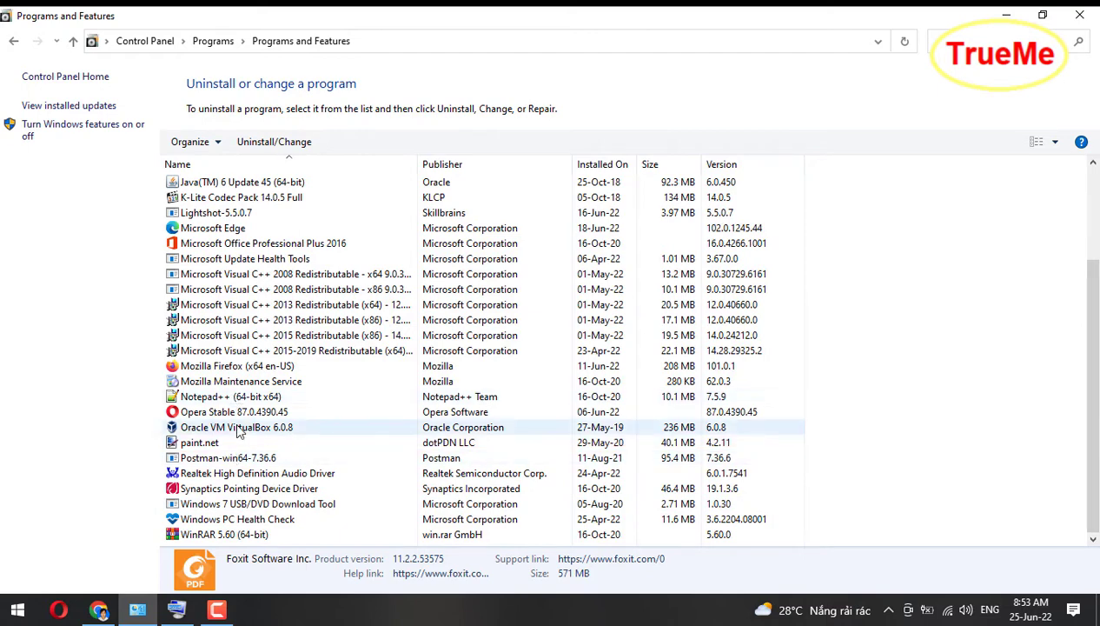
{"action": "scroll", "coordinate": [236, 430], "scroll_direction": "up", "scroll_amount": 1}
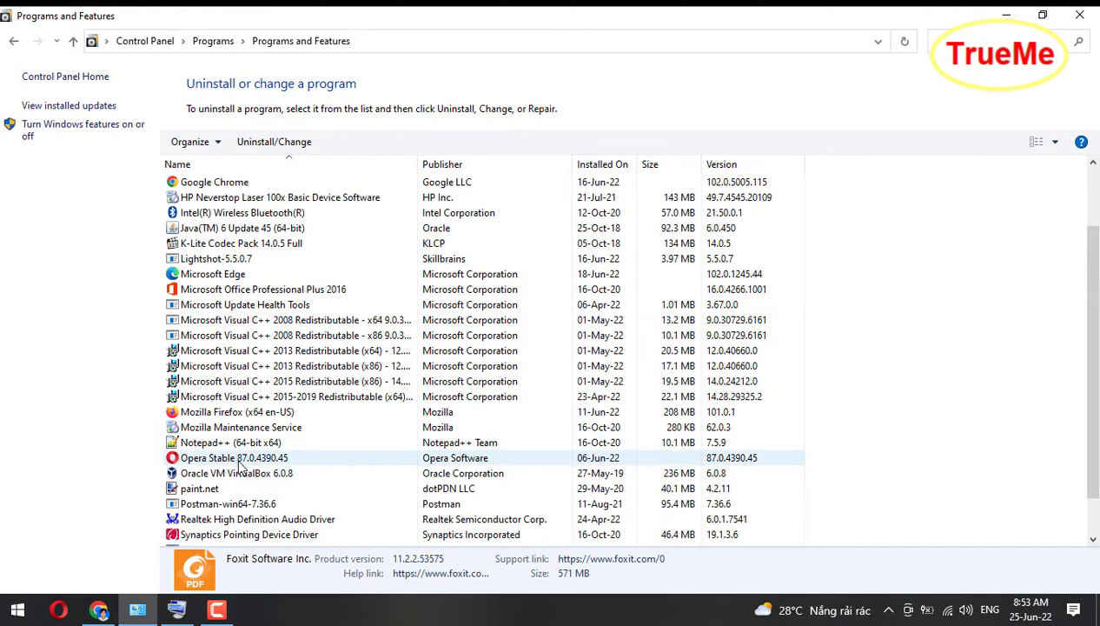
{"action": "scroll", "coordinate": [240, 467], "scroll_direction": "down", "scroll_amount": 1}
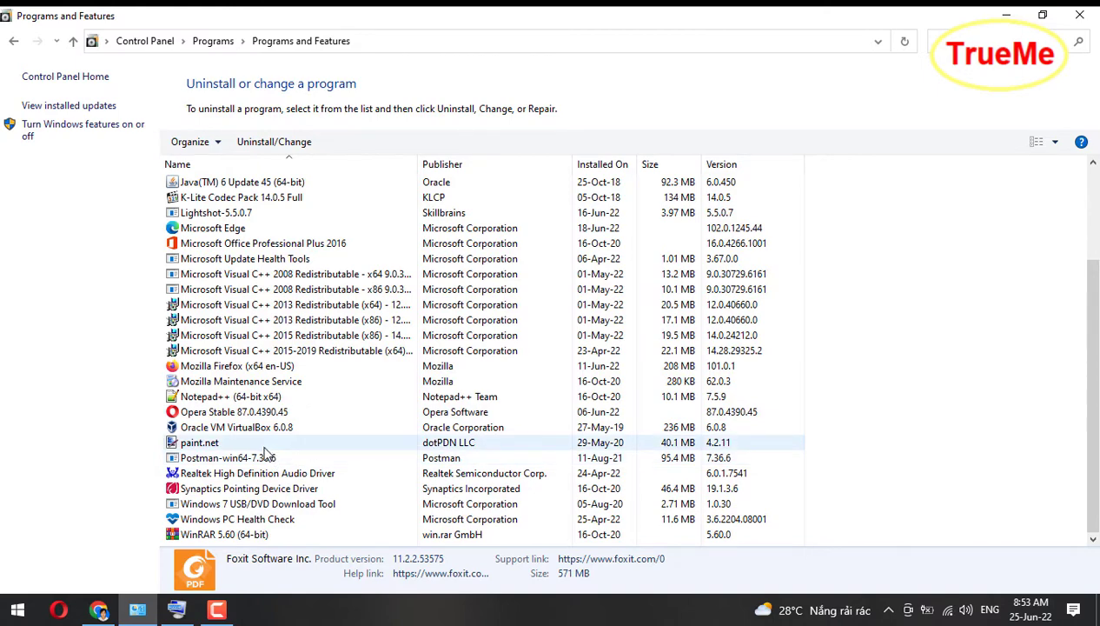
{"action": "scroll", "coordinate": [267, 454], "scroll_direction": "up", "scroll_amount": 3}
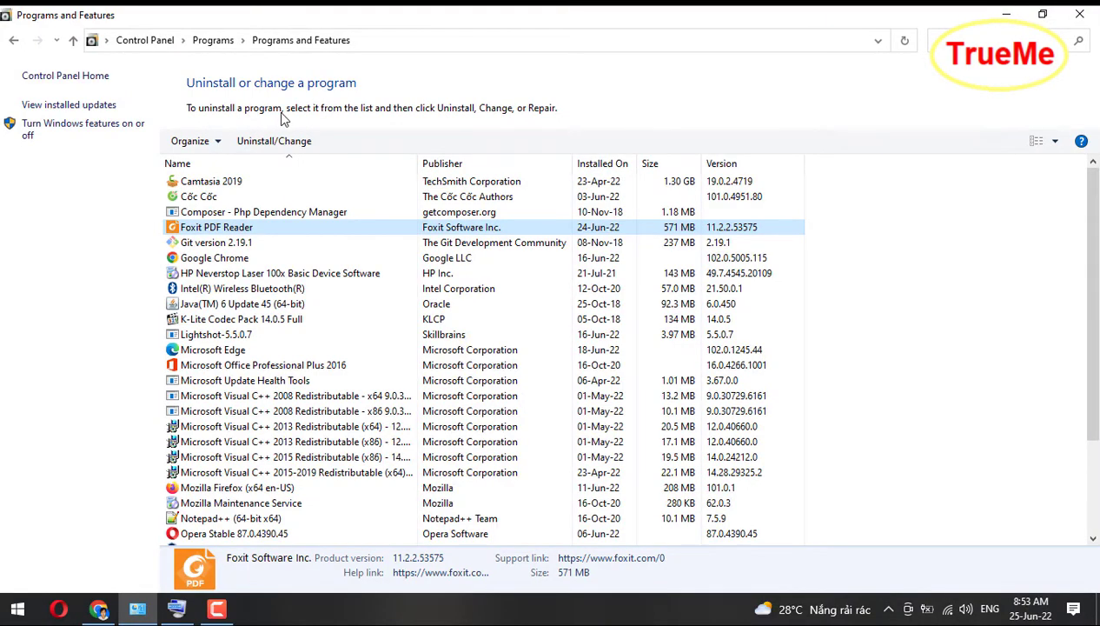
{"action": "left_click", "coordinate": [1006, 14]}
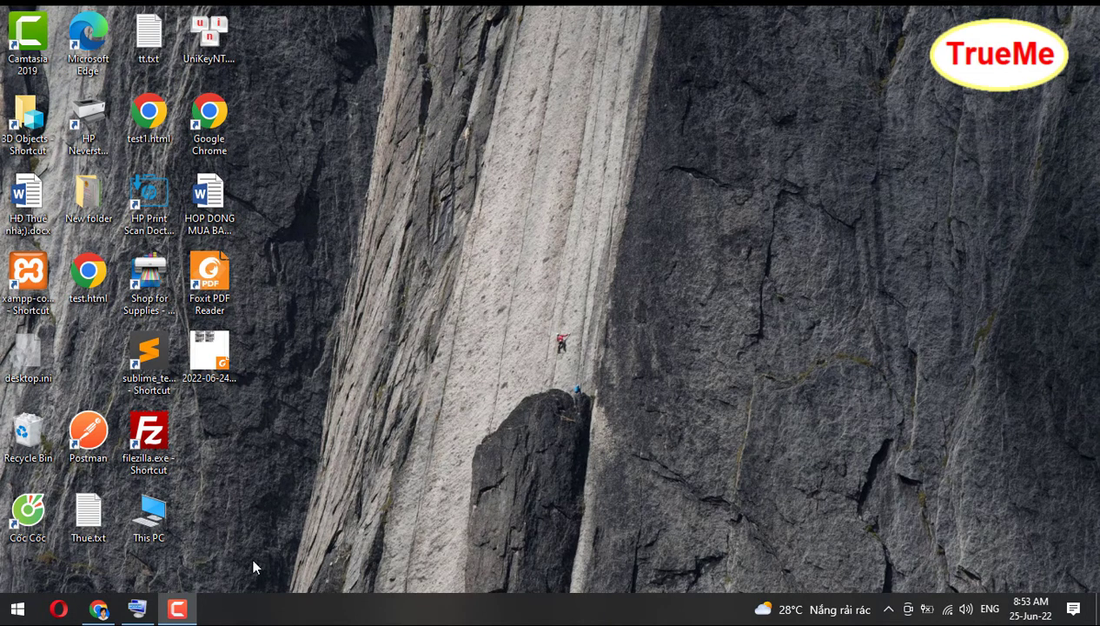
Step: Bring up the on-screen keyboard, point out the Windows key, and dismiss the keyboard
{"action": "left_click", "coordinate": [136, 609]}
{"action": "left_click", "coordinate": [213, 488]}
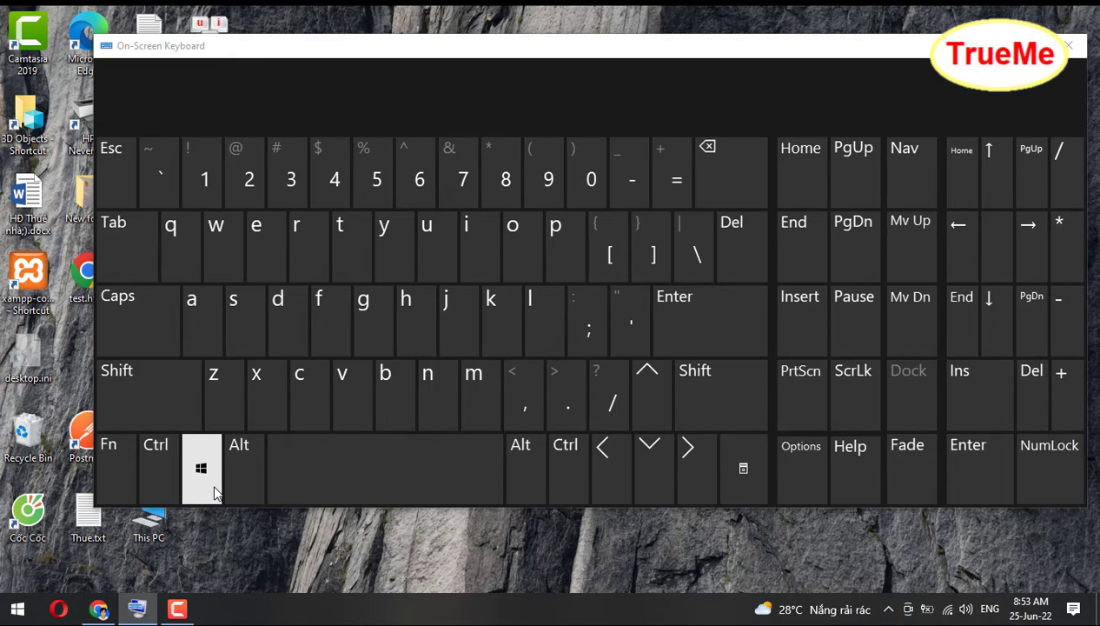
{"action": "left_click", "coordinate": [214, 483]}
{"action": "left_click", "coordinate": [215, 475]}
{"action": "left_click", "coordinate": [1069, 46]}
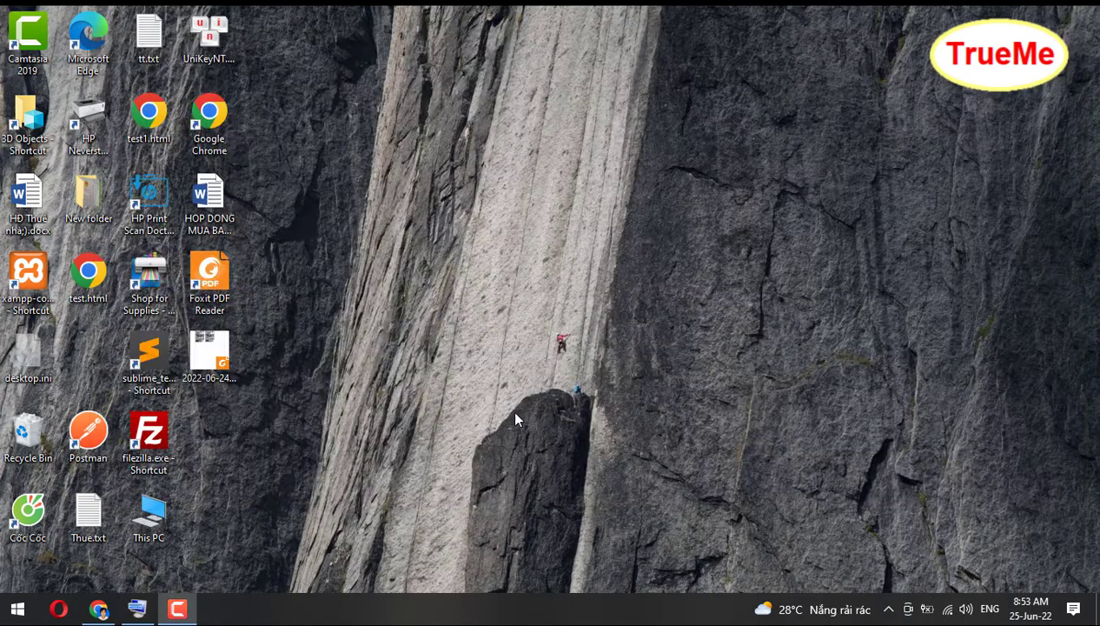
Step: Search Windows for "control panel", open Control Panel, and close it again
{"action": "key", "text": "super"}
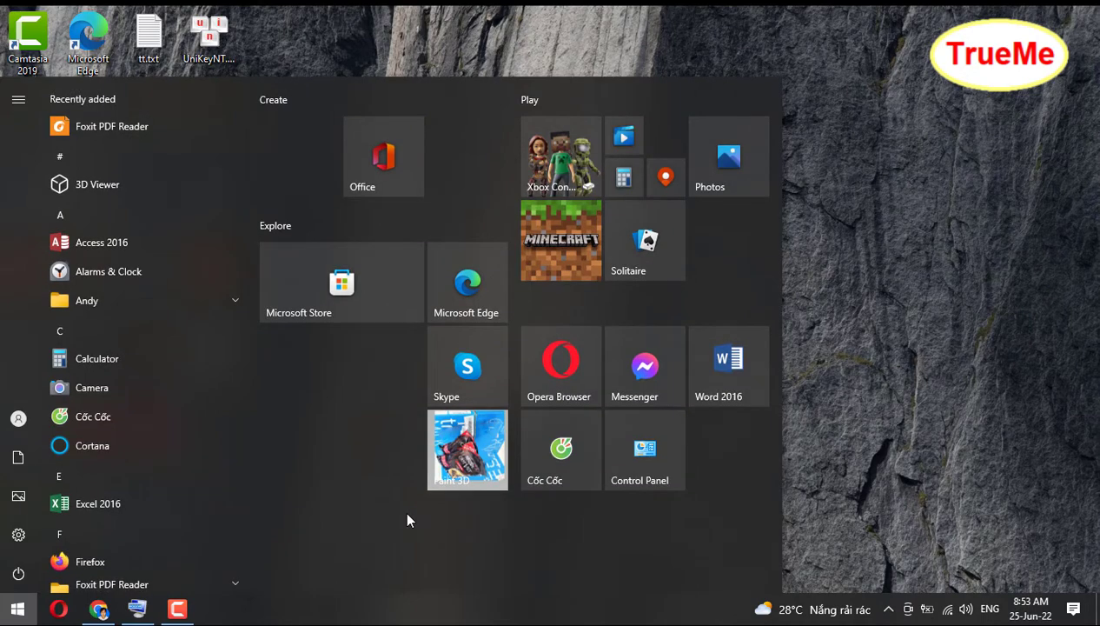
{"action": "type", "text": "control"}
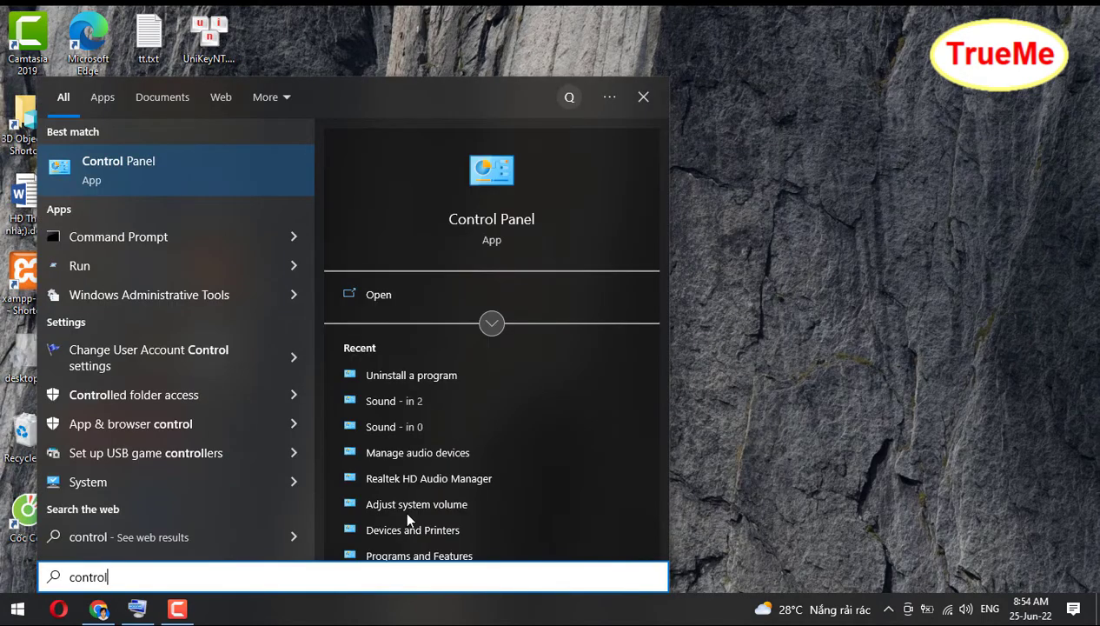
{"action": "type", "text": " panel"}
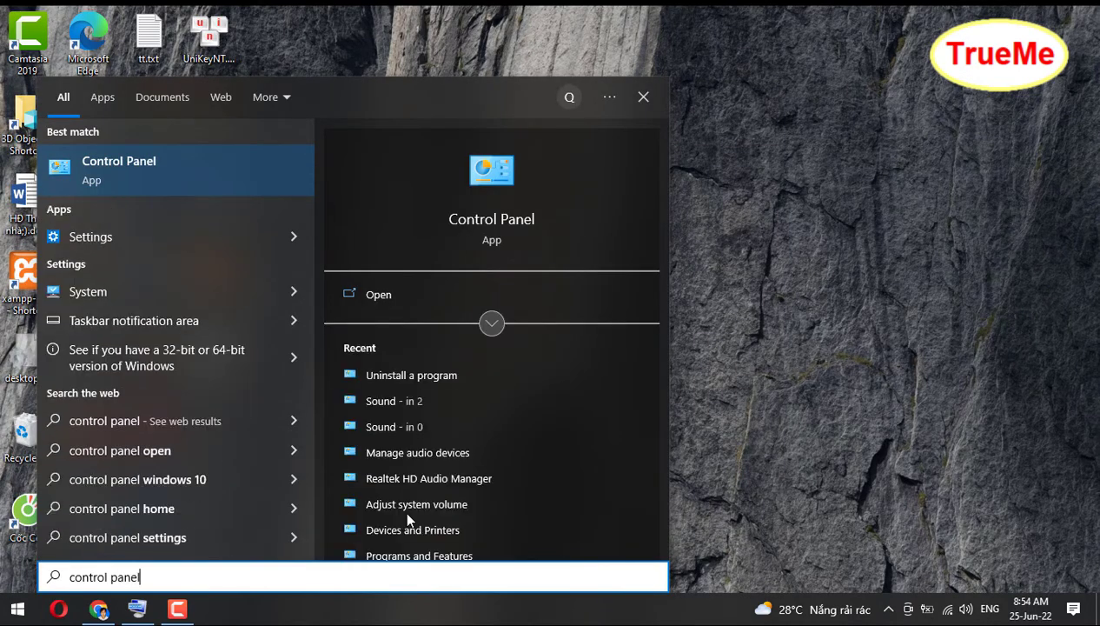
{"action": "left_click", "coordinate": [103, 172]}
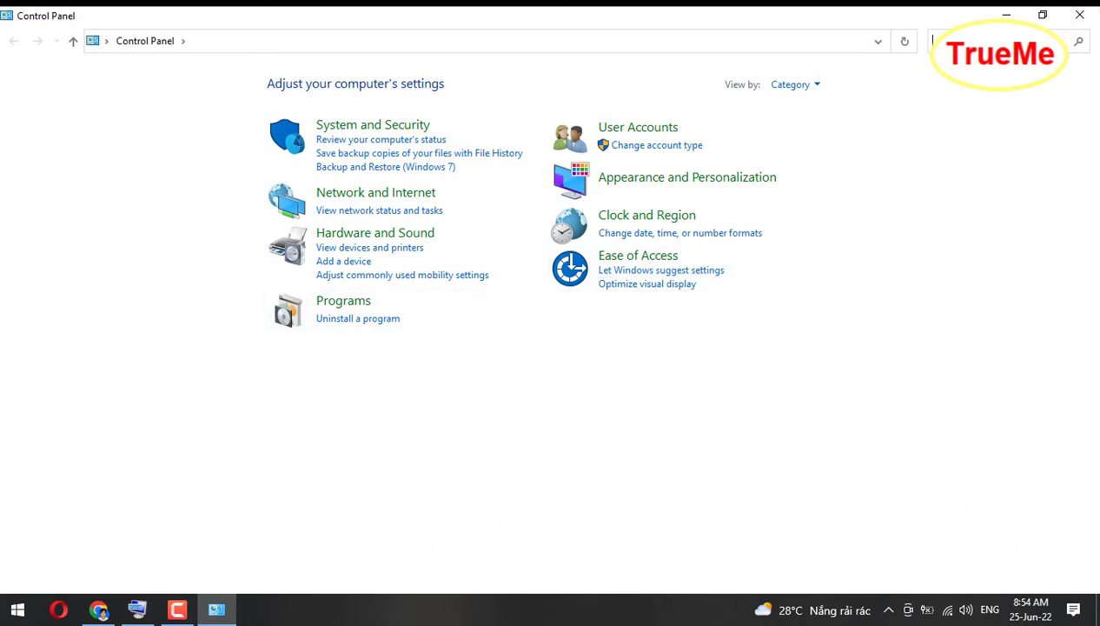
{"action": "left_click", "coordinate": [1080, 16]}
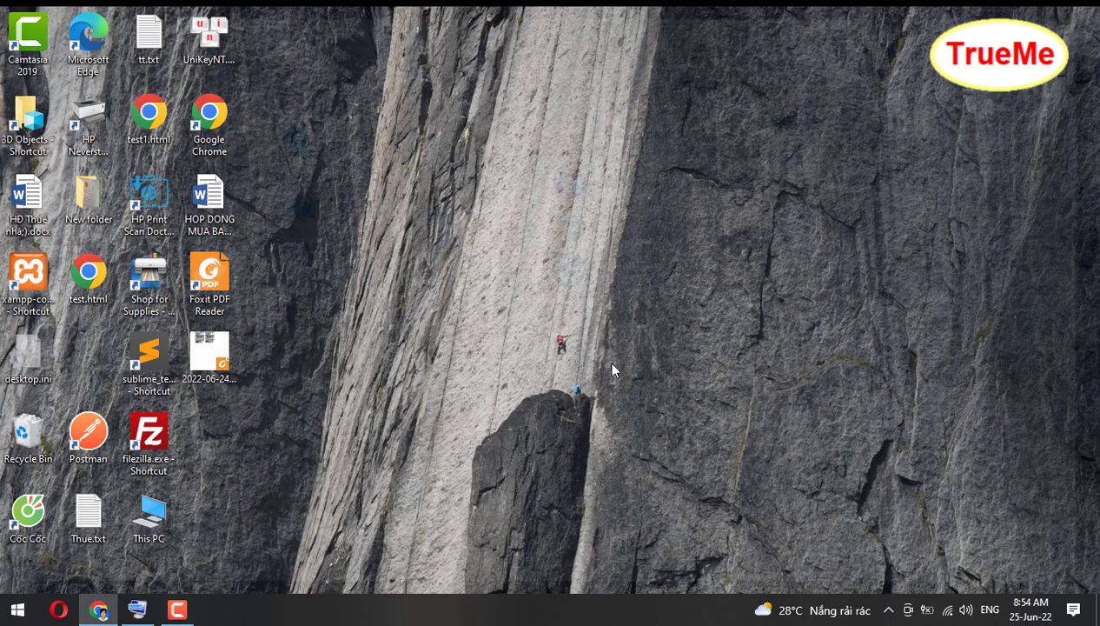
Step: Search Windows for "con", pin Control Panel to the taskbar, and close the search
{"action": "key", "text": "super"}
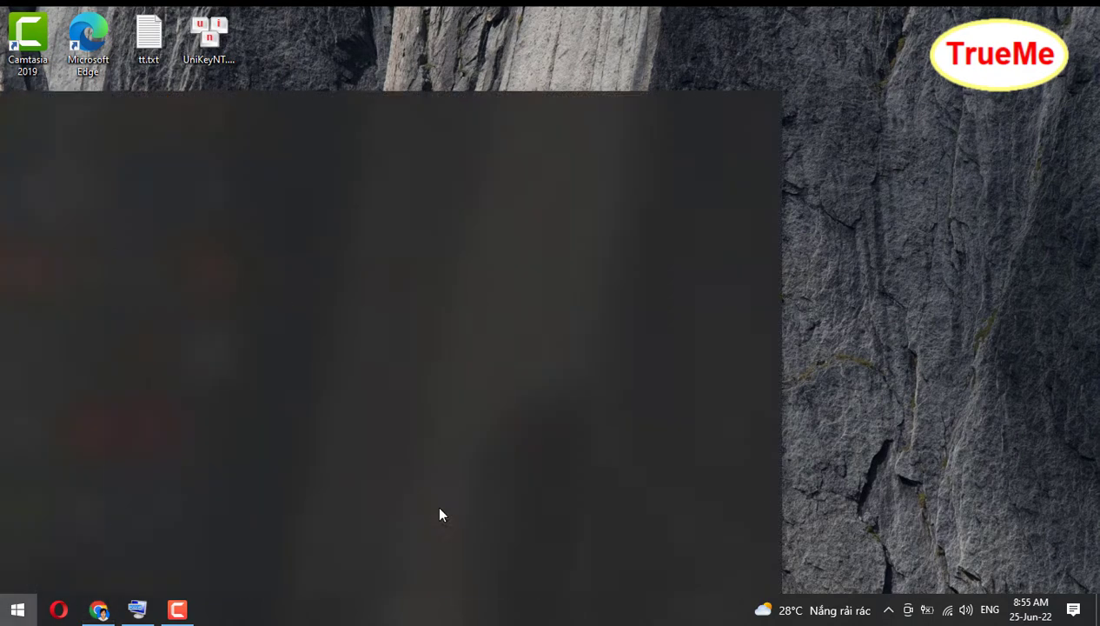
{"action": "type", "text": "con"}
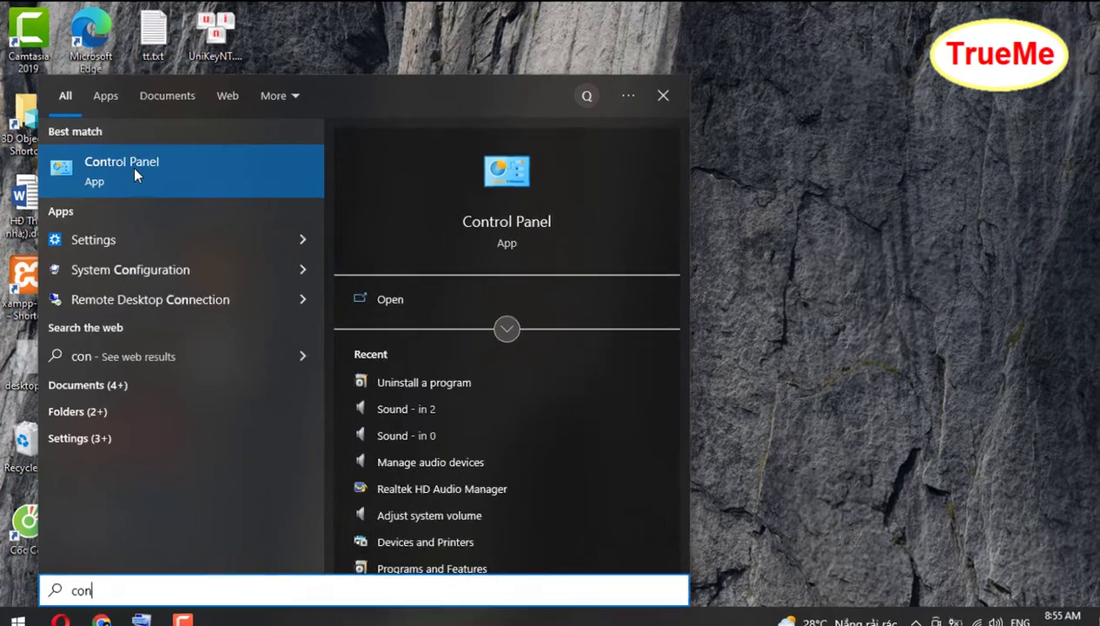
{"action": "right_click", "coordinate": [131, 170]}
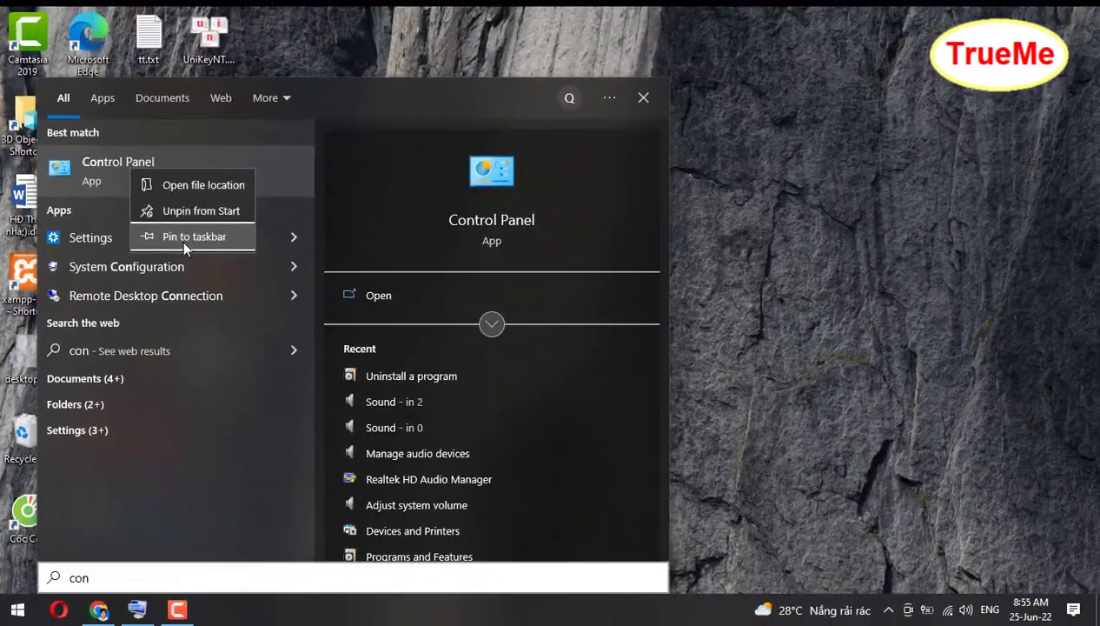
{"action": "left_click", "coordinate": [183, 237]}
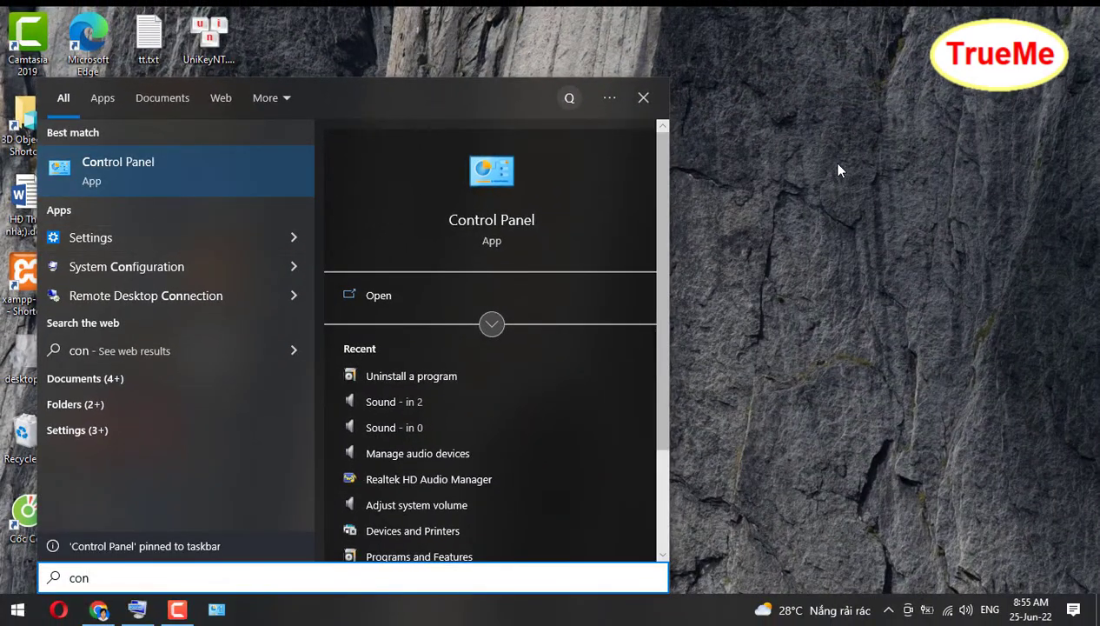
{"action": "right_click", "coordinate": [178, 167]}
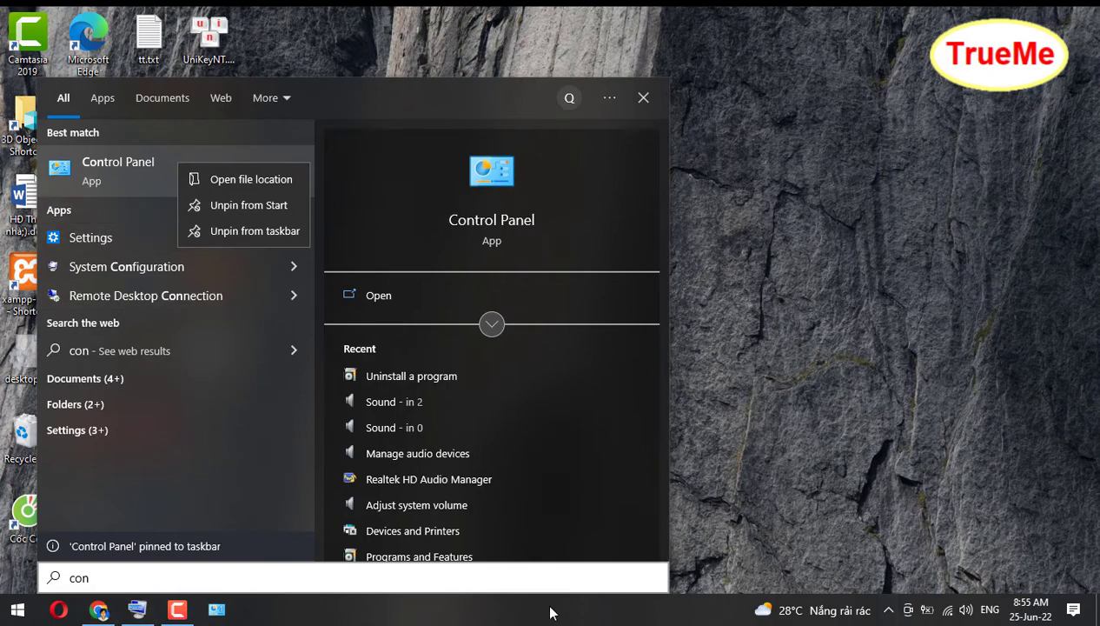
{"action": "left_click", "coordinate": [644, 97]}
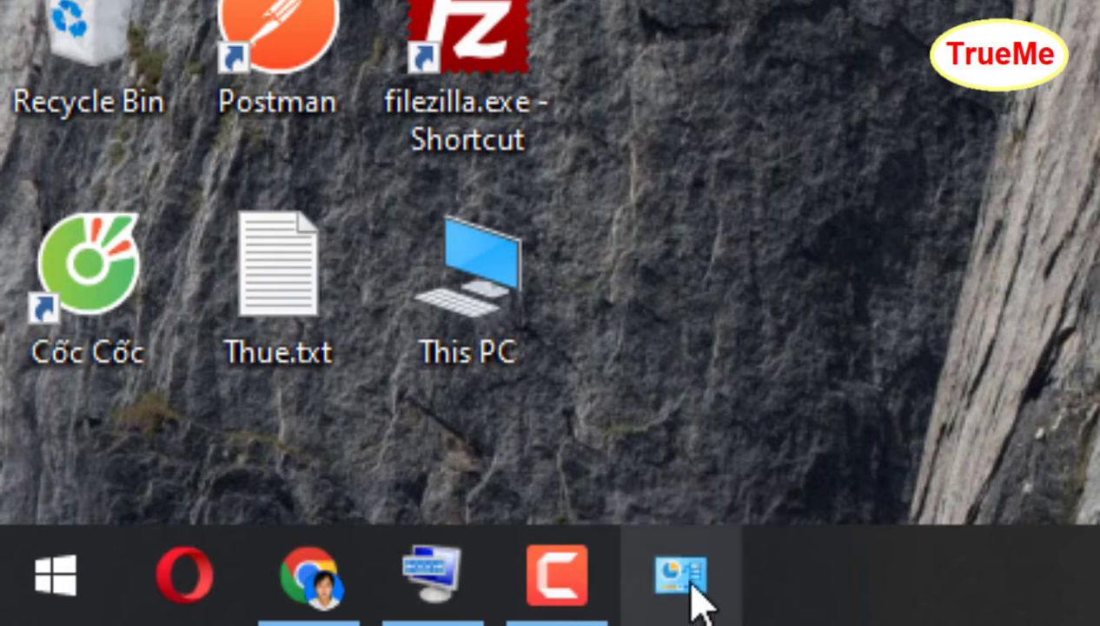
Step: Open the pinned Control Panel and bring up the list of programs that can be uninstalled
{"action": "left_click", "coordinate": [679, 581]}
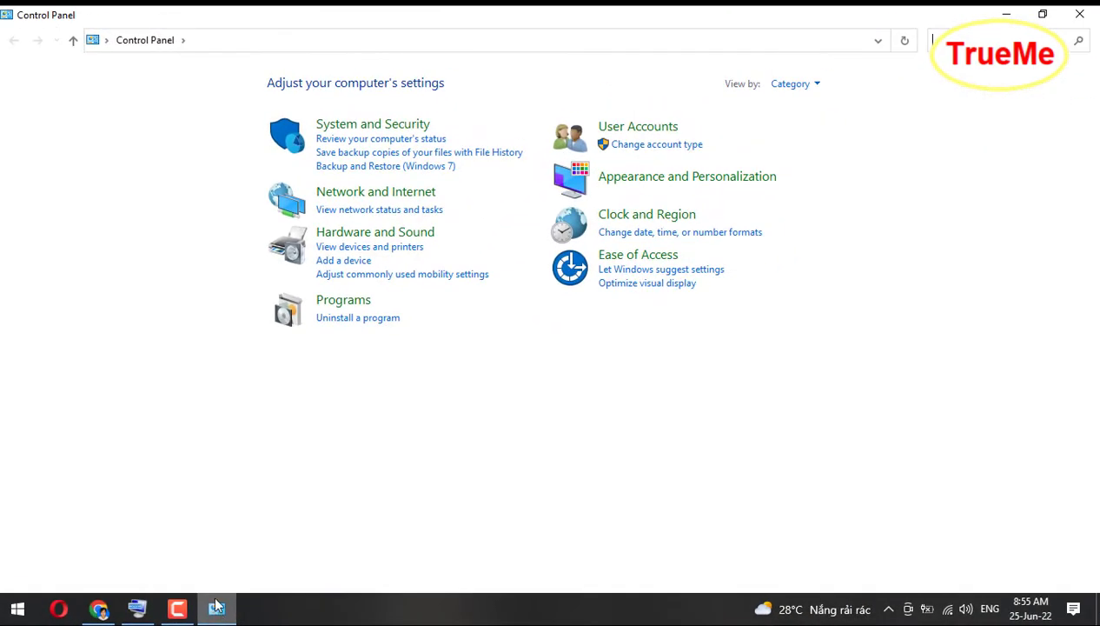
{"action": "left_click", "coordinate": [350, 324]}
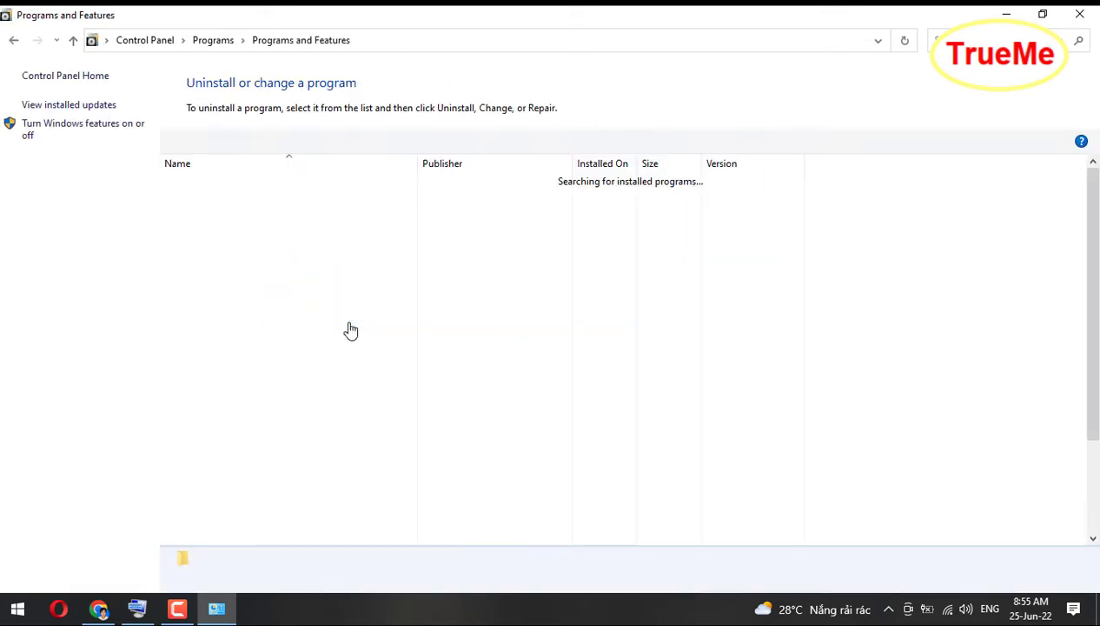
{"action": "scroll", "coordinate": [282, 286], "scroll_direction": "down", "scroll_amount": 3}
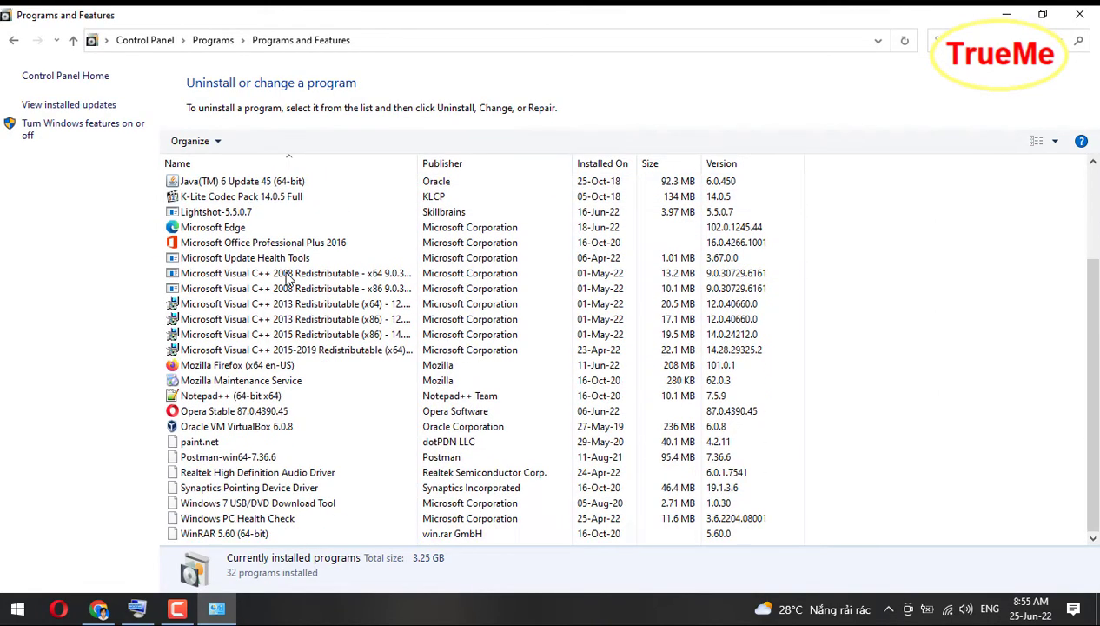
{"action": "scroll", "coordinate": [282, 310], "scroll_direction": "up", "scroll_amount": 3}
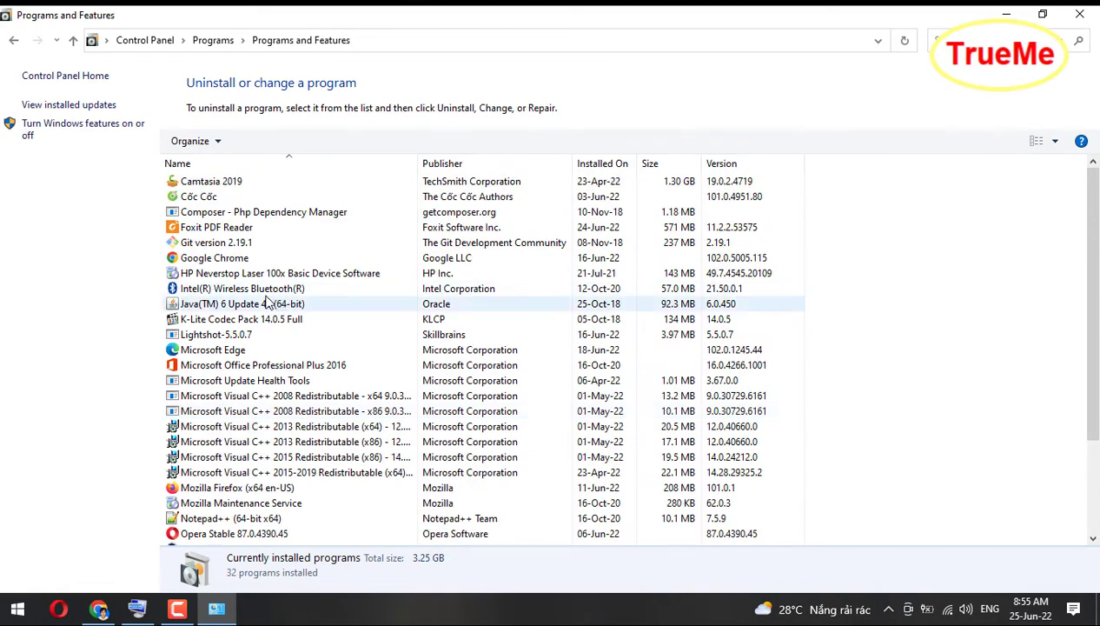
Step: Uninstall Foxit PDF Reader completely, including its Reader settings and history data
{"action": "left_click", "coordinate": [239, 233]}
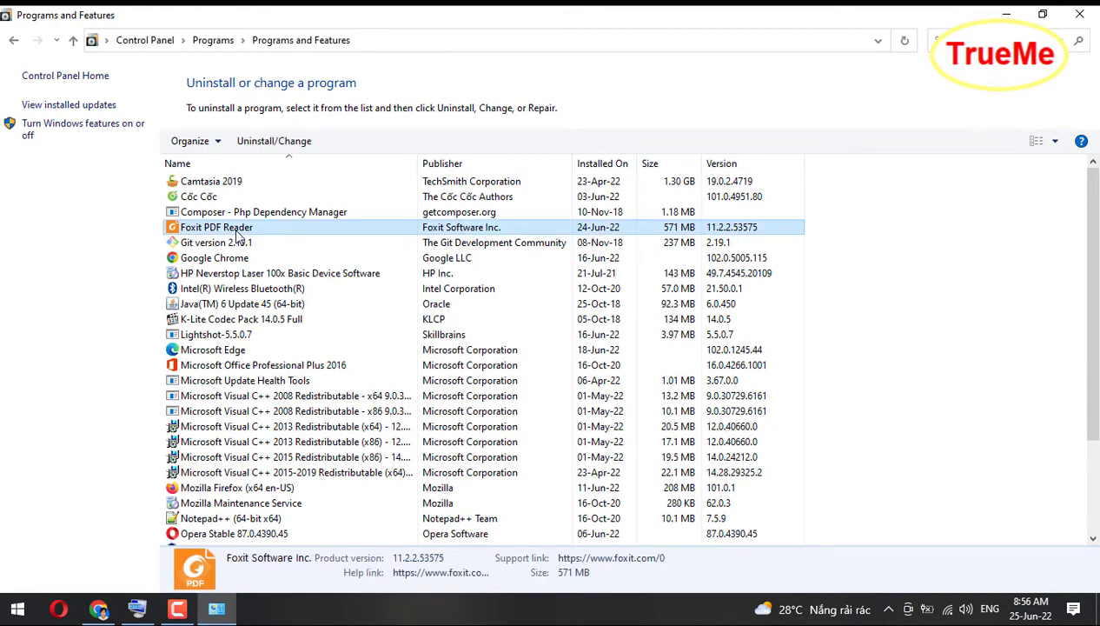
{"action": "right_click", "coordinate": [236, 233]}
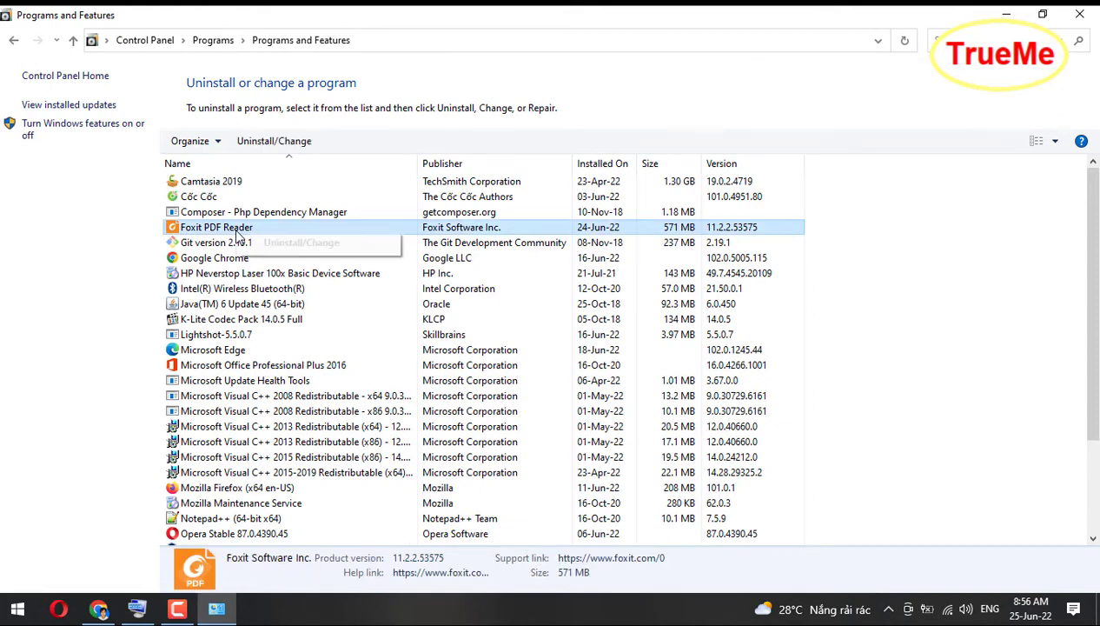
{"action": "left_click", "coordinate": [297, 246]}
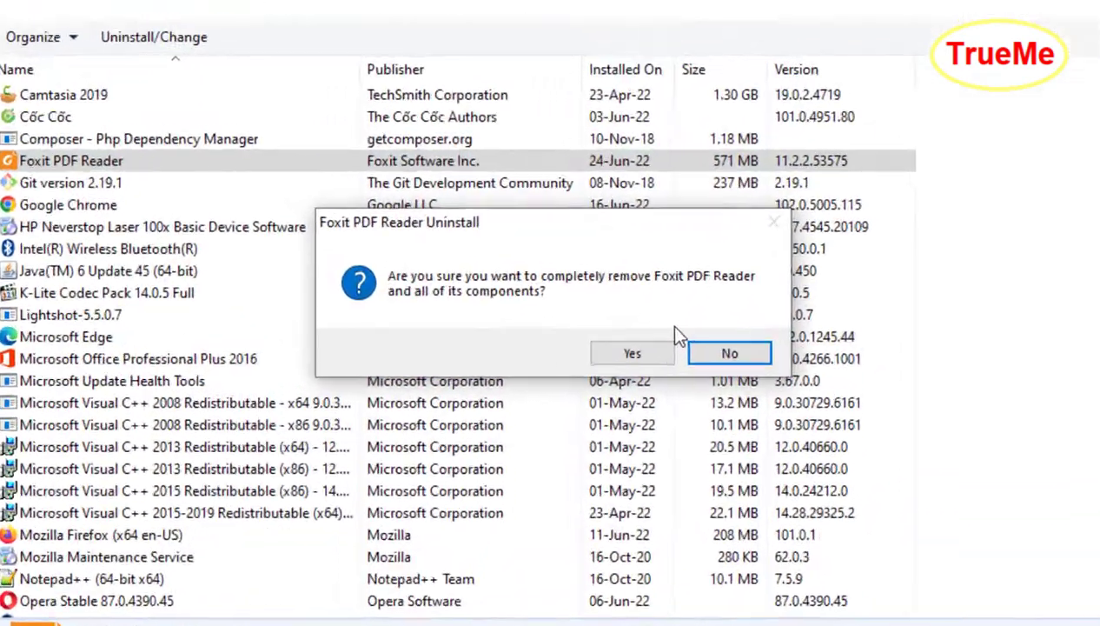
{"action": "left_click", "coordinate": [636, 356]}
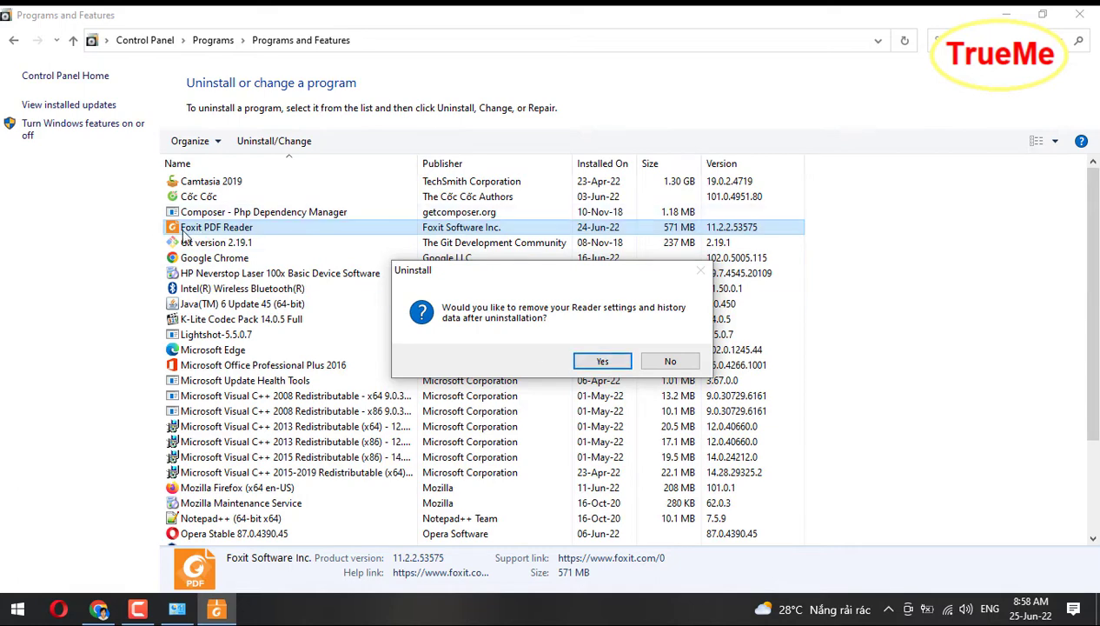
{"action": "left_click", "coordinate": [601, 362]}
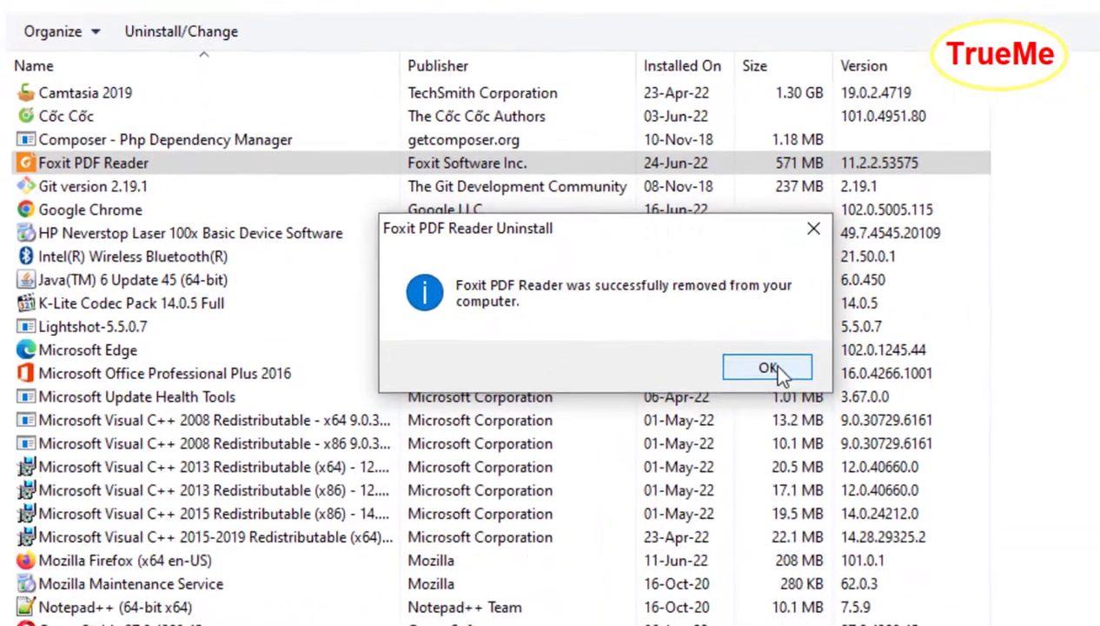
{"action": "left_click", "coordinate": [769, 368]}
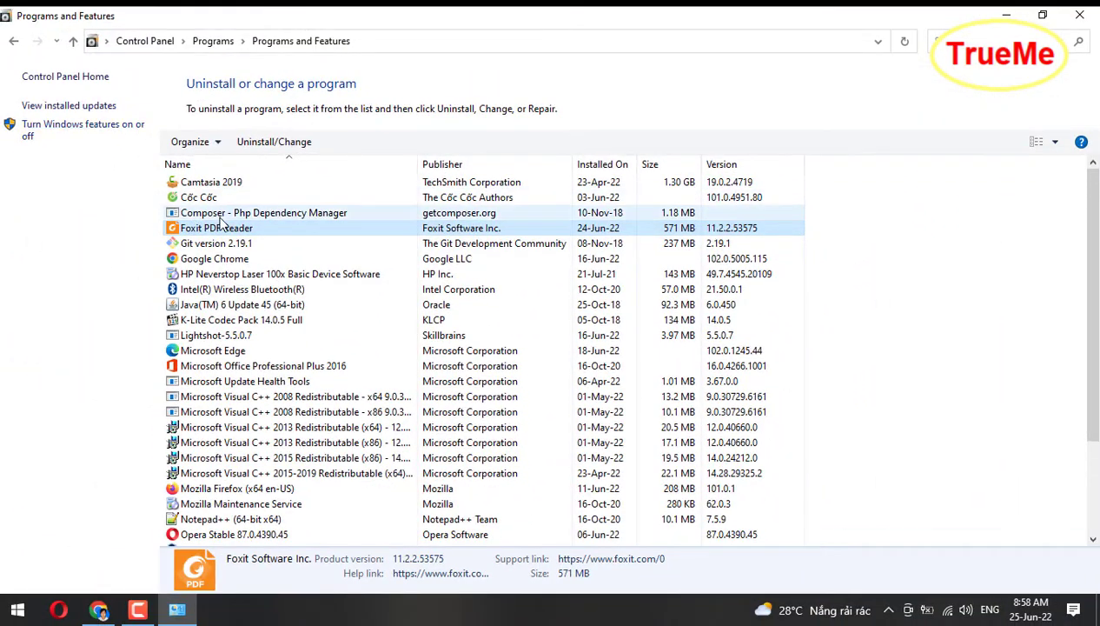
Step: Refresh the installed programs list to update it after the Foxit PDF Reader removal
{"action": "left_click", "coordinate": [200, 244]}
{"action": "left_click", "coordinate": [203, 228]}
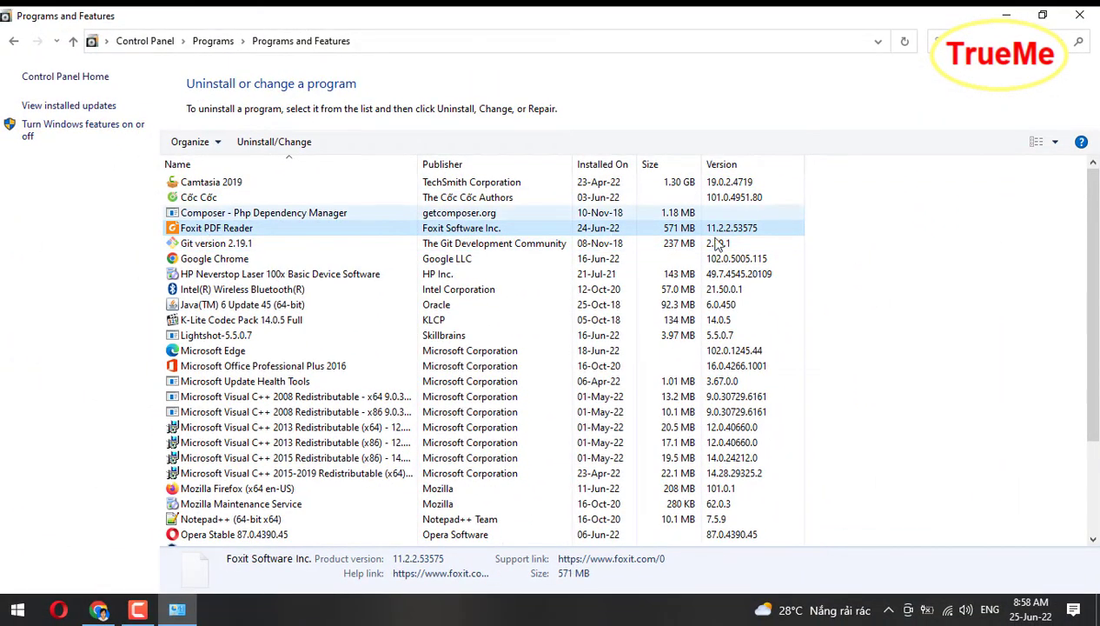
{"action": "right_click", "coordinate": [931, 253]}
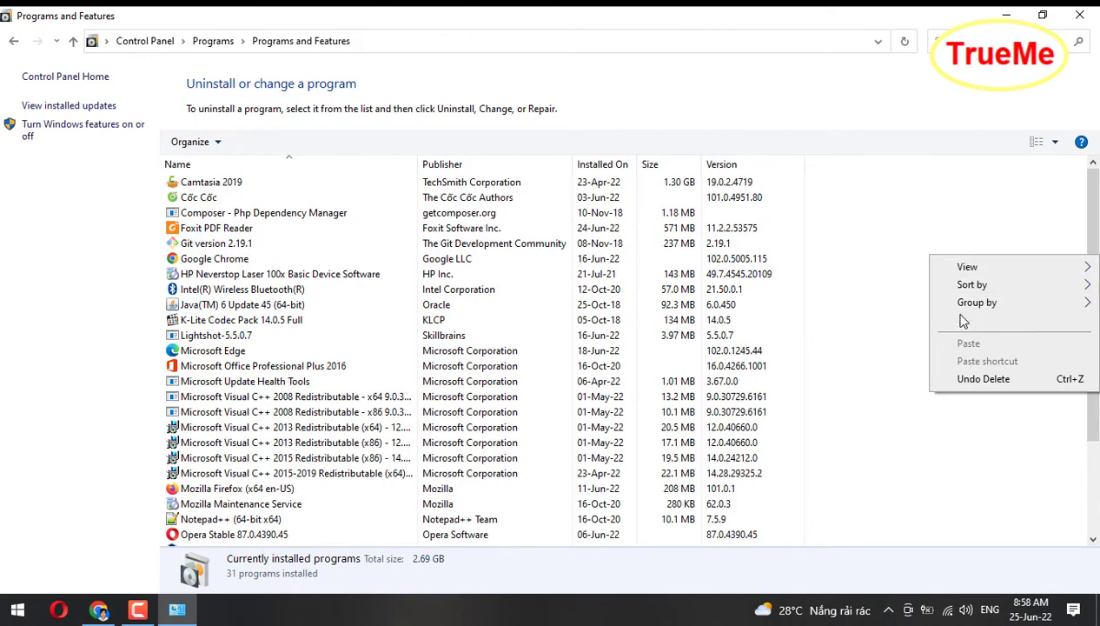
{"action": "left_click", "coordinate": [973, 320]}
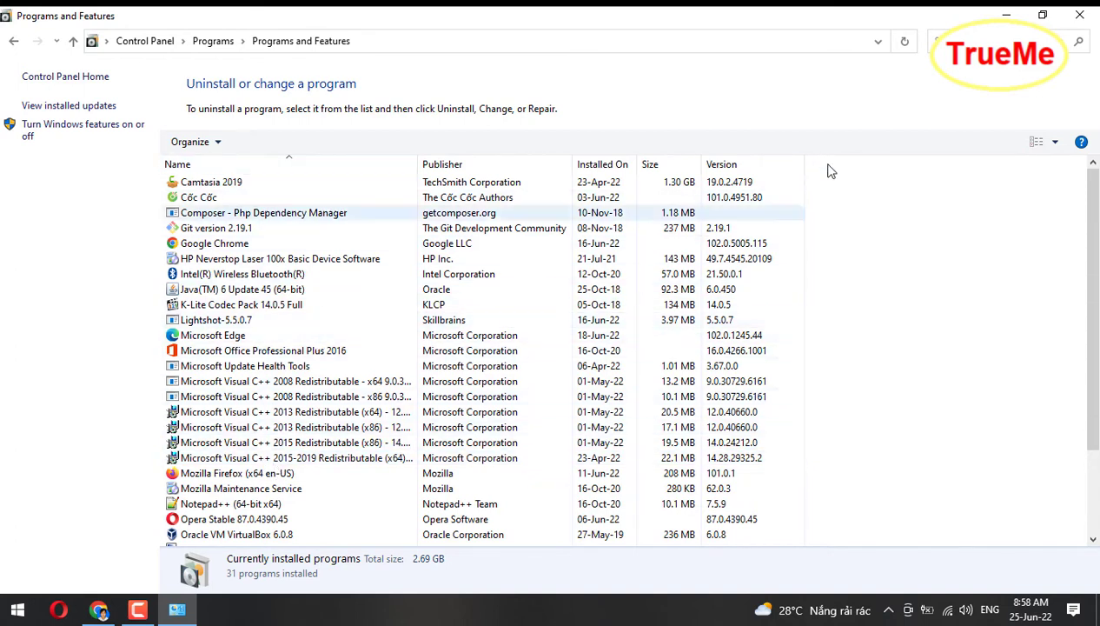
Step: Minimize Programs and Features and place the 2022-06-24 PDF file directly below the HOP DONG MUA BA... document on the desktop
{"action": "left_click", "coordinate": [1005, 15]}
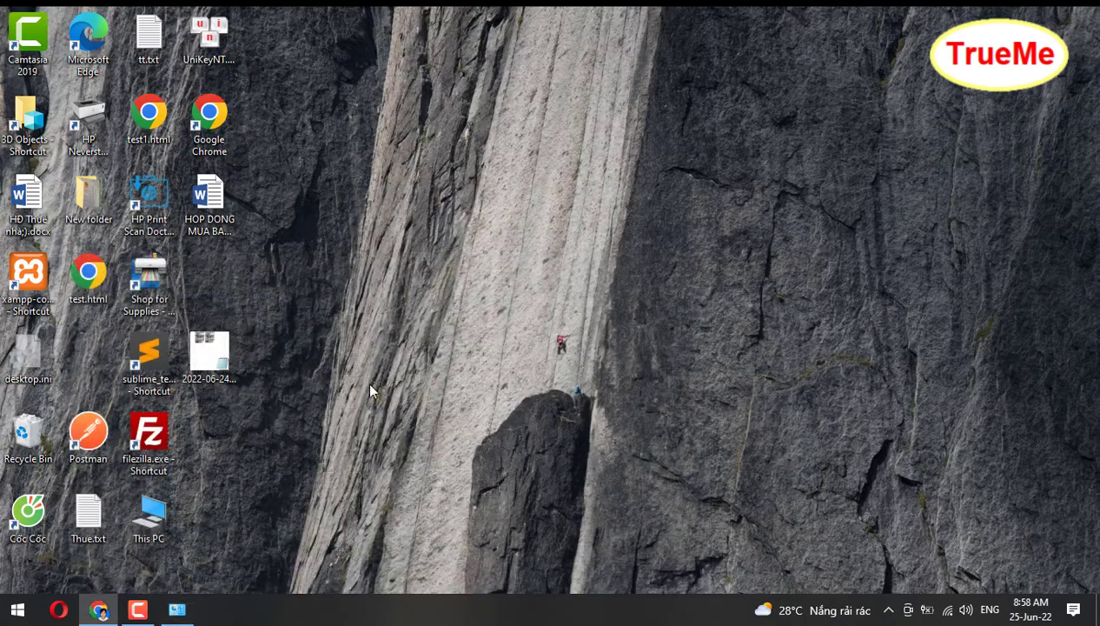
{"action": "left_click_drag", "start_coordinate": [209, 352], "coordinate": [258, 319]}
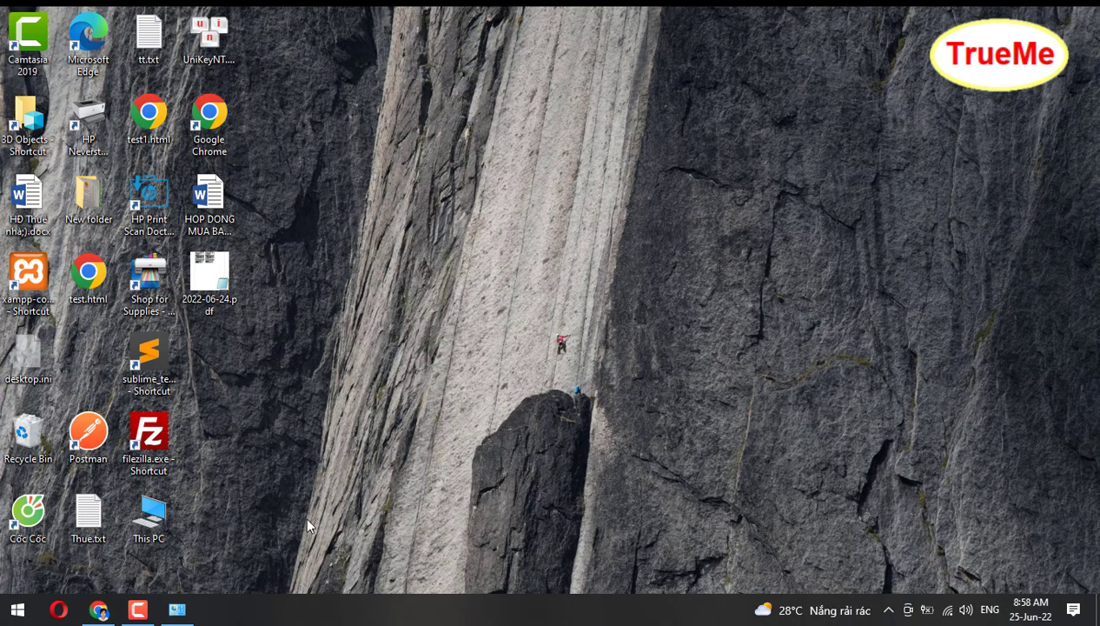
Step: Search Windows for "cont", open Control Panel from the results, and close its window
{"action": "key", "text": "super"}
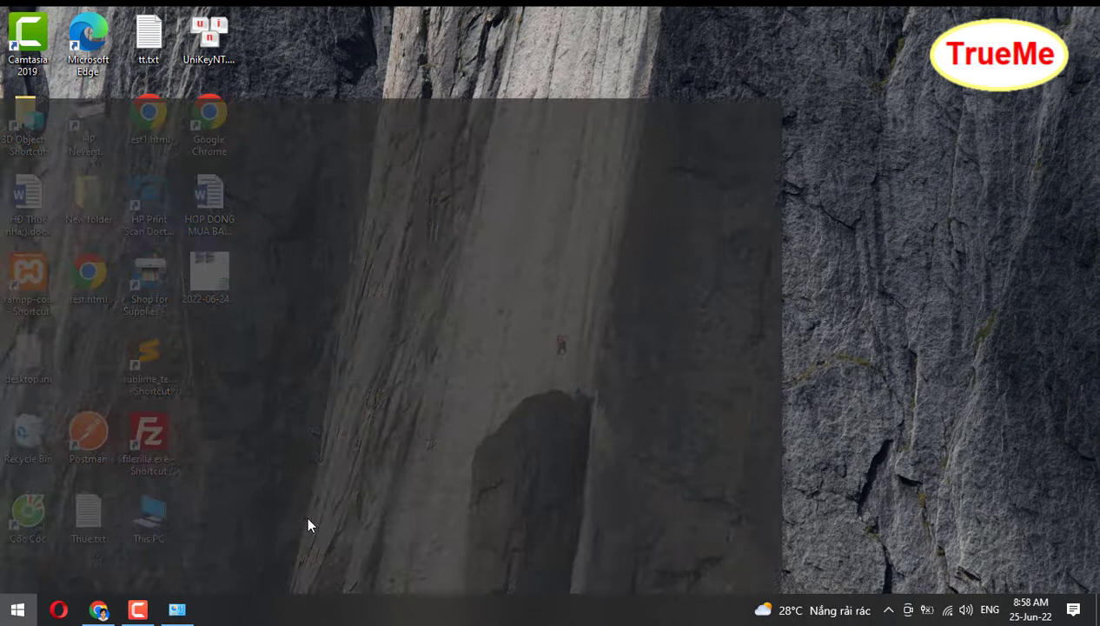
{"action": "key", "text": "super"}
{"action": "type", "text": "cont"}
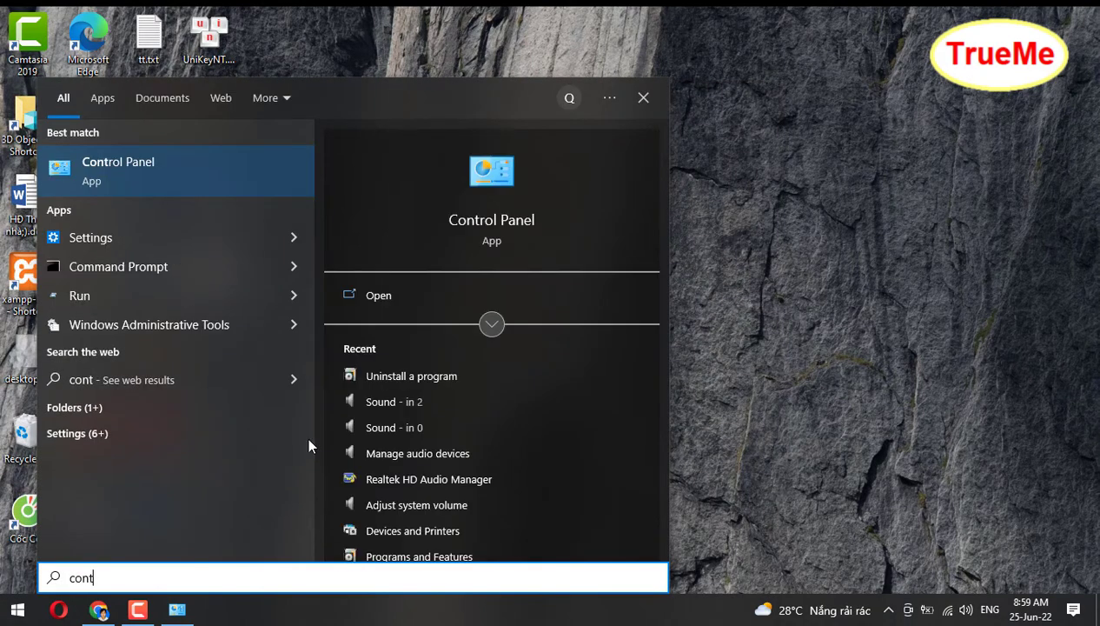
{"action": "left_click", "coordinate": [165, 179]}
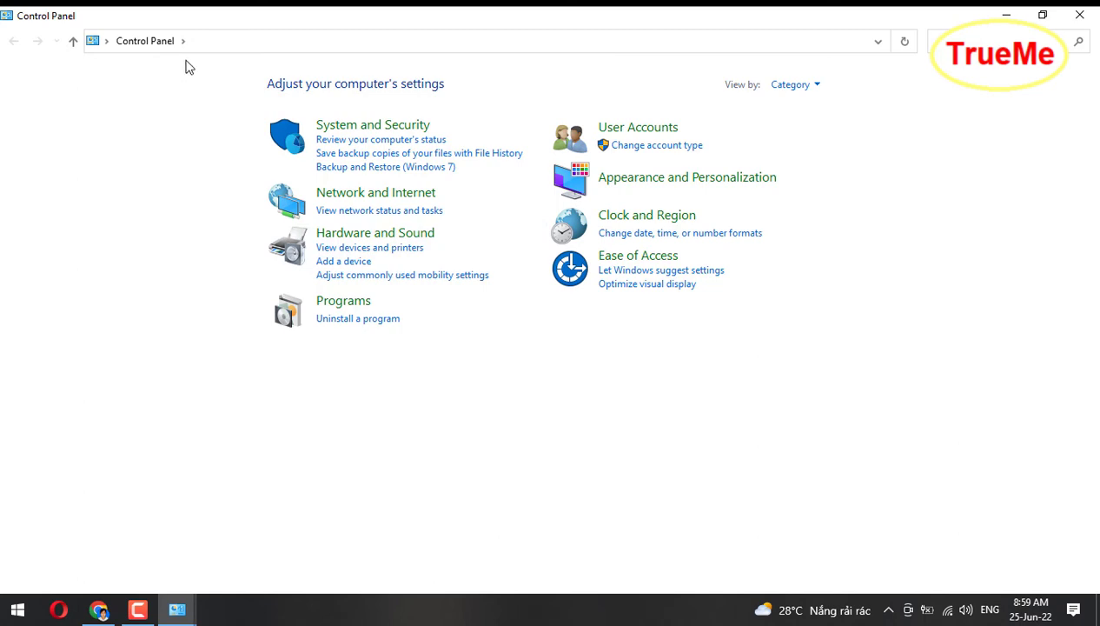
{"action": "left_click", "coordinate": [1079, 14]}
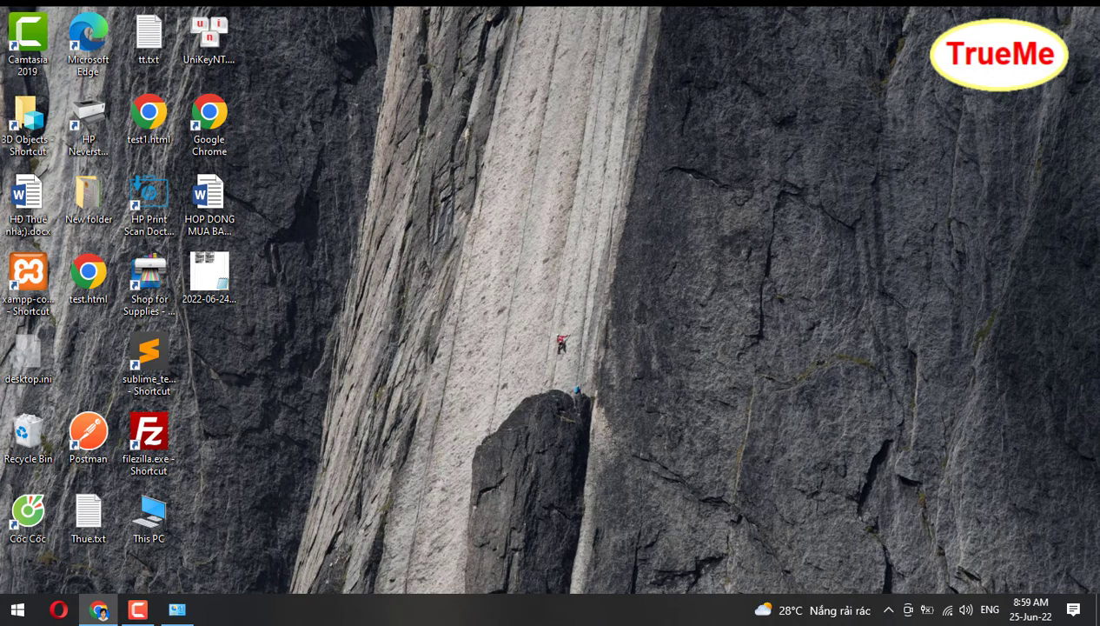
Step: Display the On-Screen Keyboard, activate its Windows key to open Start, and put the keyboard away
{"action": "key", "text": "ctrl+super+o"}
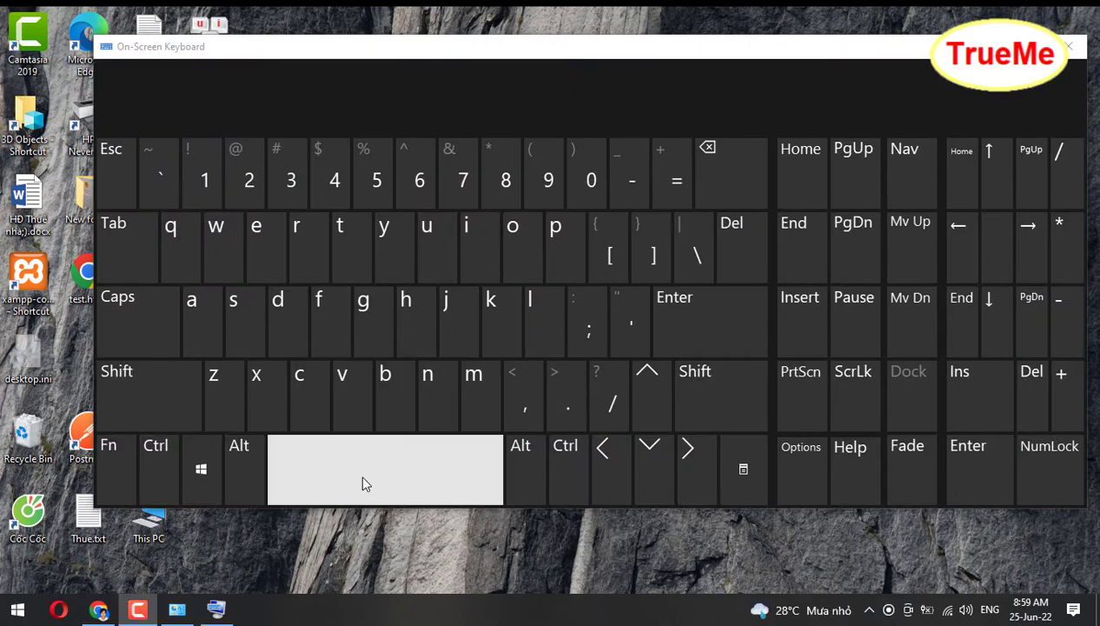
{"action": "left_click", "coordinate": [201, 487]}
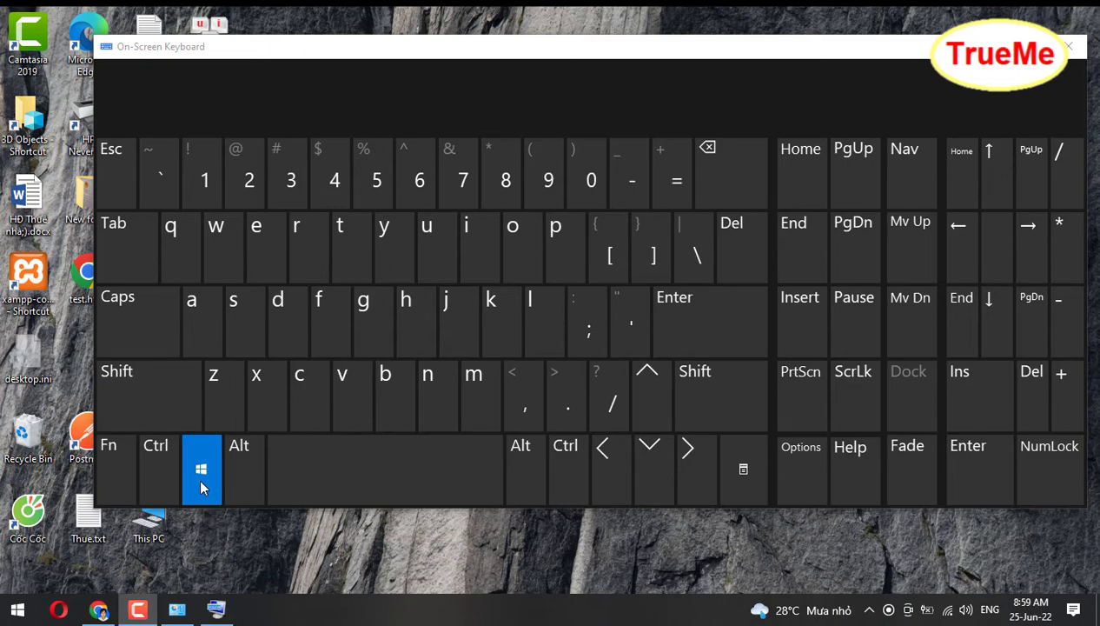
{"action": "left_click", "coordinate": [1069, 46]}
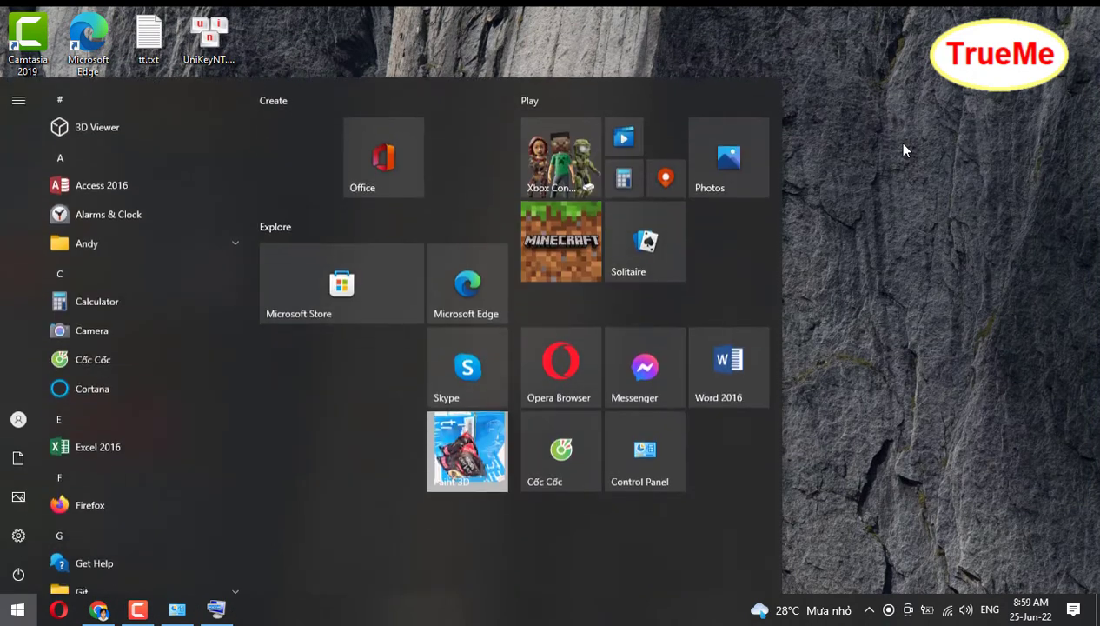
Step: Search Windows for "dxdiag" and open the matching run command
{"action": "key", "text": "super"}
{"action": "key", "text": "super"}
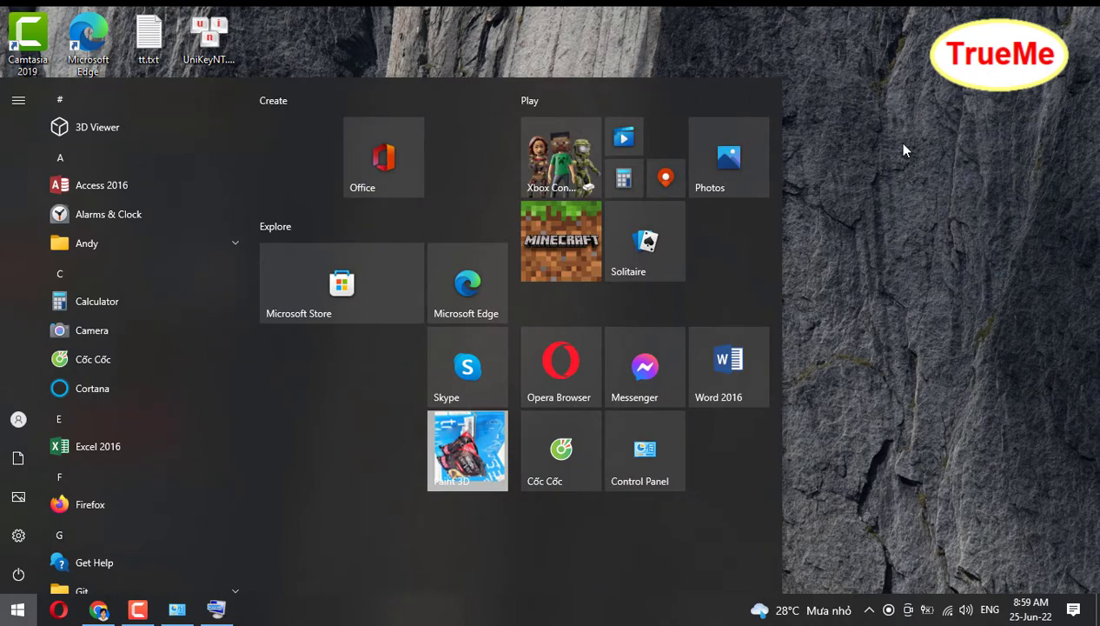
{"action": "type", "text": "dxdiag"}
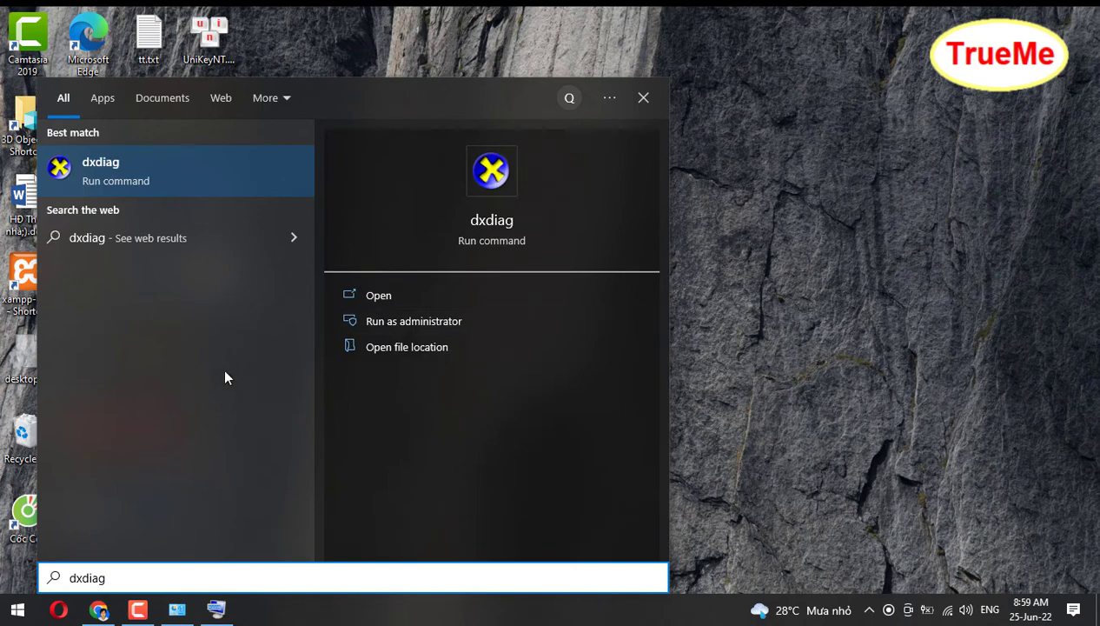
{"action": "left_click", "coordinate": [99, 170]}
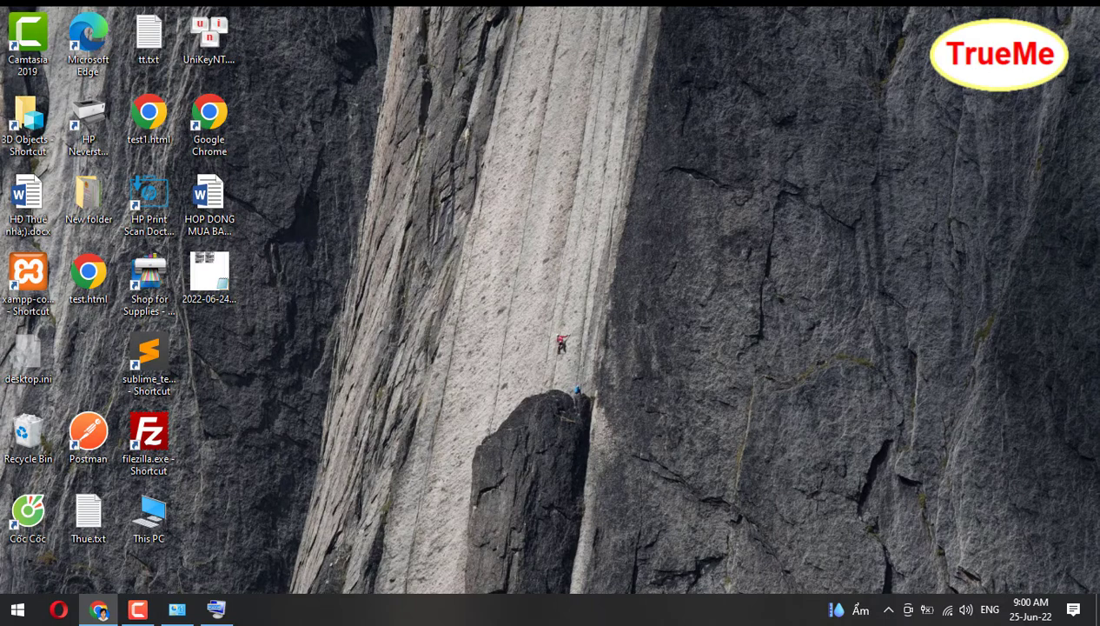
Step: Switch to Chrome, return to the Google results for "cách mở control panel win 10", and go back to the desktop
{"action": "left_click", "coordinate": [98, 609]}
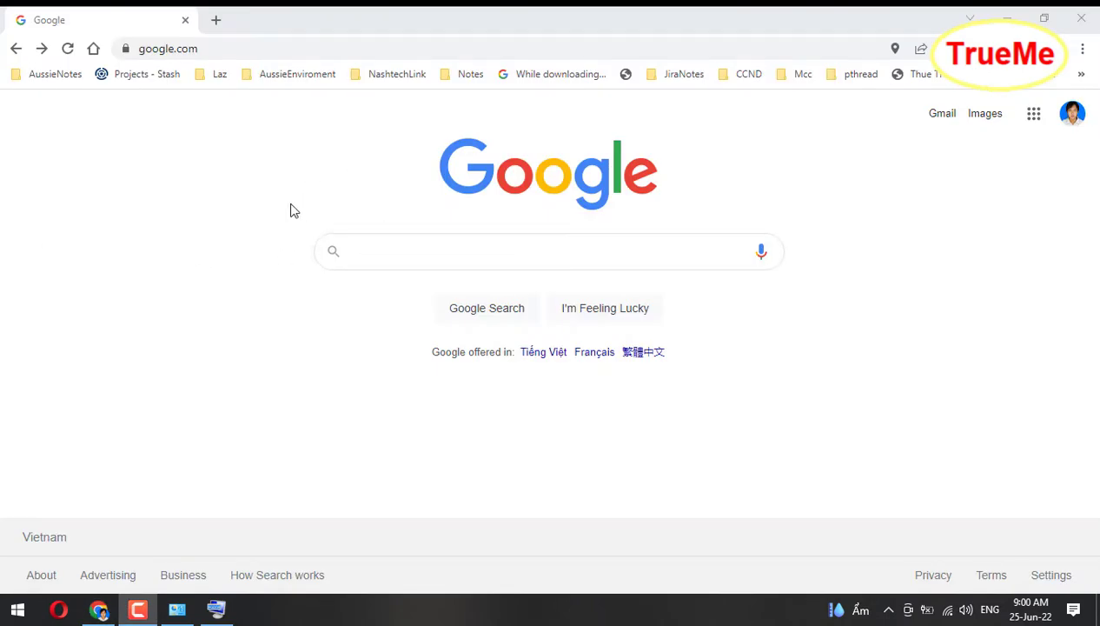
{"action": "left_click", "coordinate": [41, 51]}
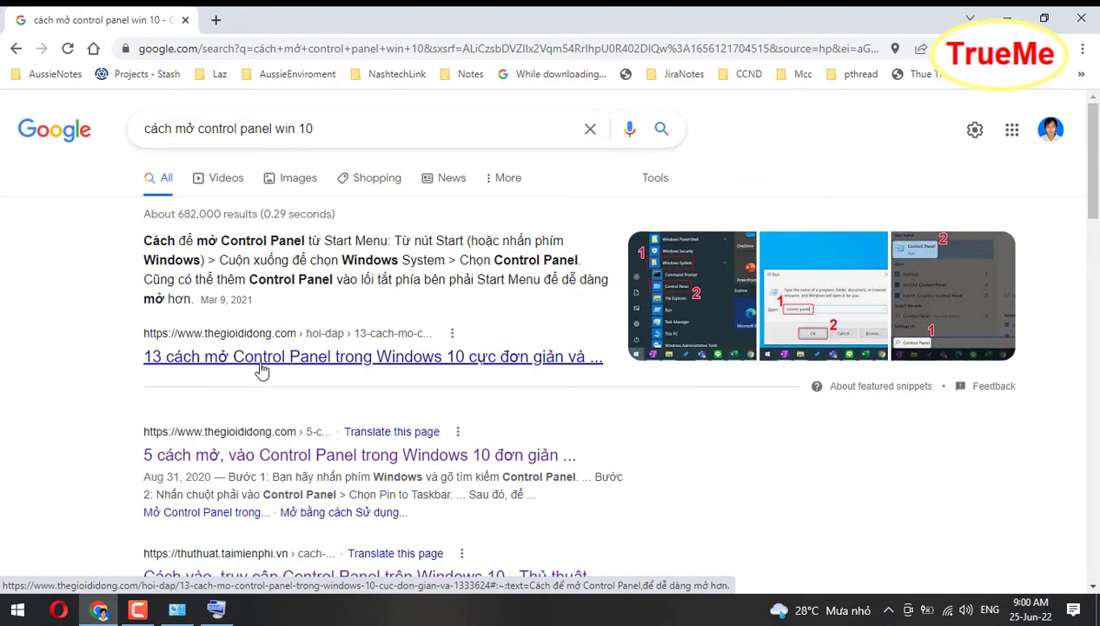
{"action": "key", "text": "super+d"}
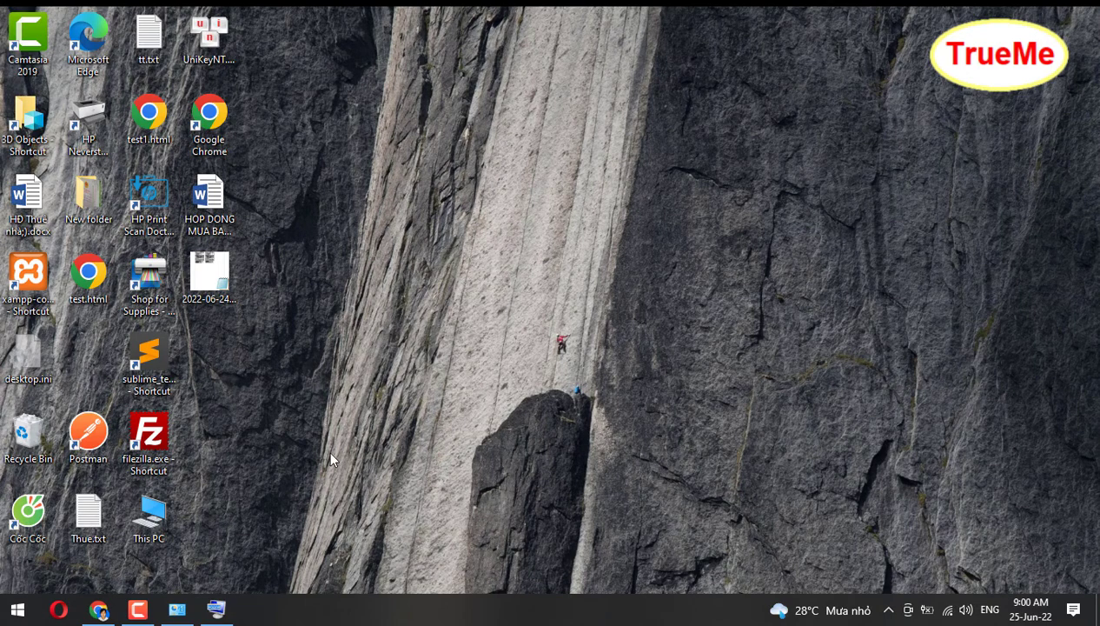
Step: Search Windows for "con", show the pinning options of the Control Panel result, and close the search
{"action": "key", "text": "super"}
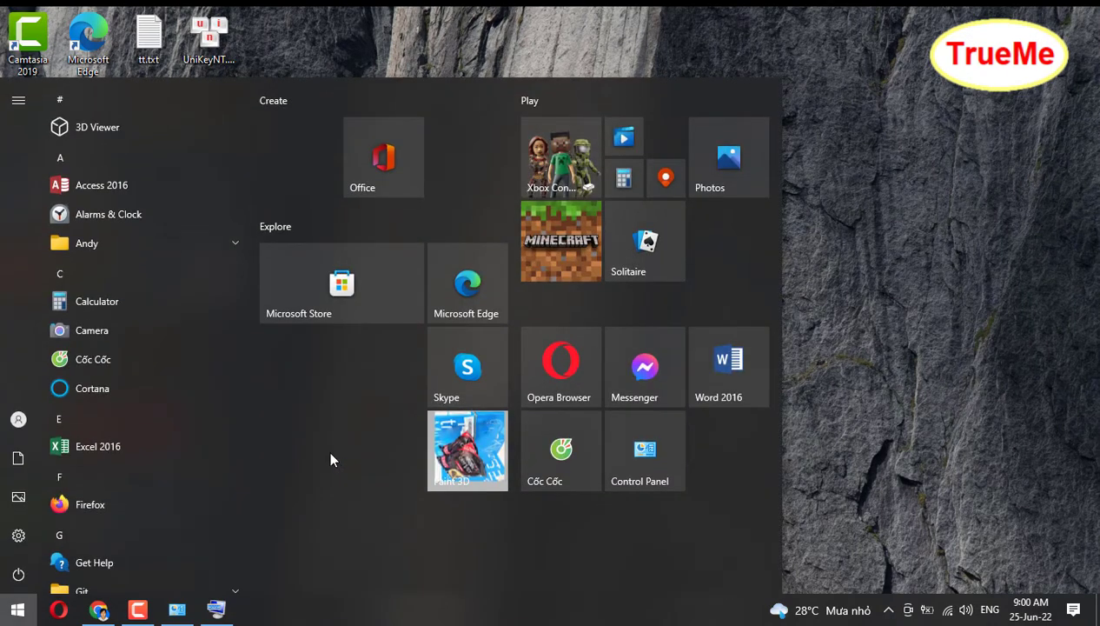
{"action": "type", "text": "con"}
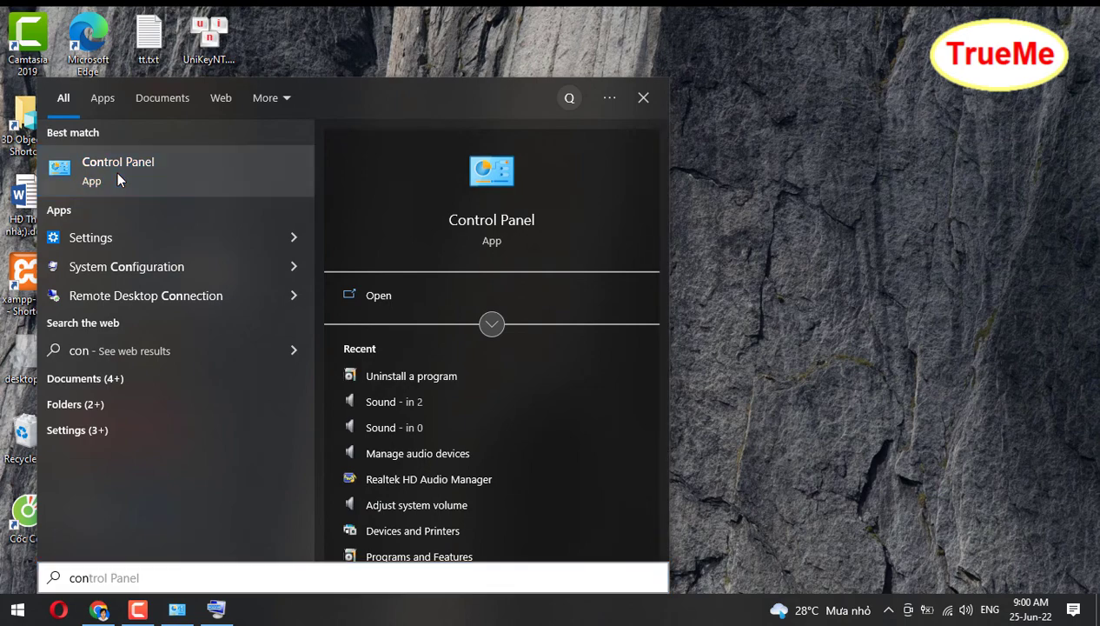
{"action": "right_click", "coordinate": [116, 171]}
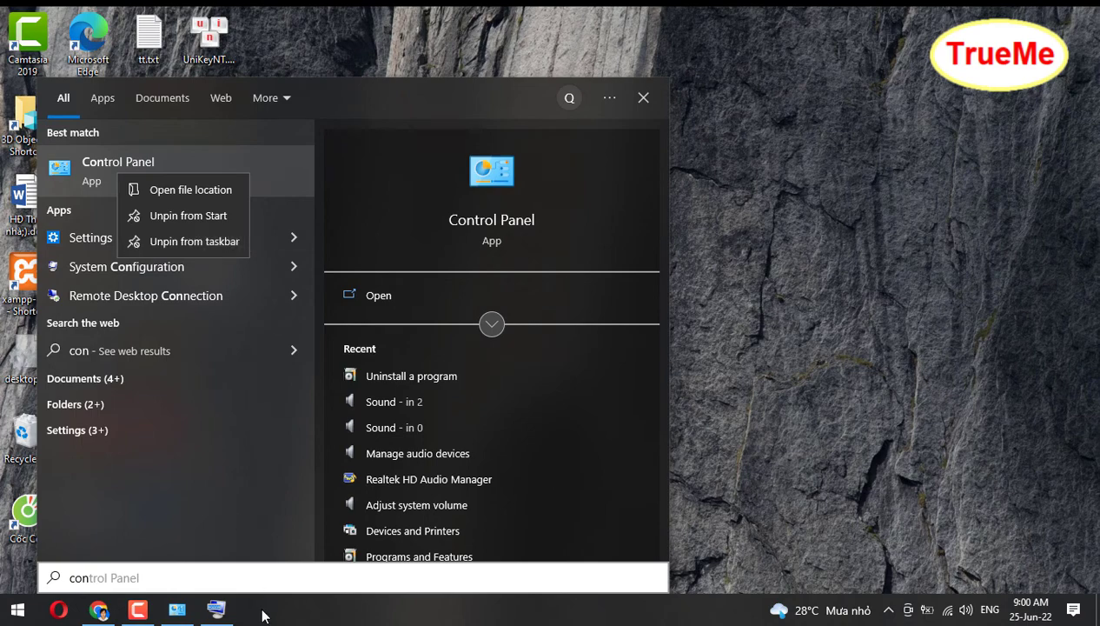
{"action": "left_click", "coordinate": [829, 324]}
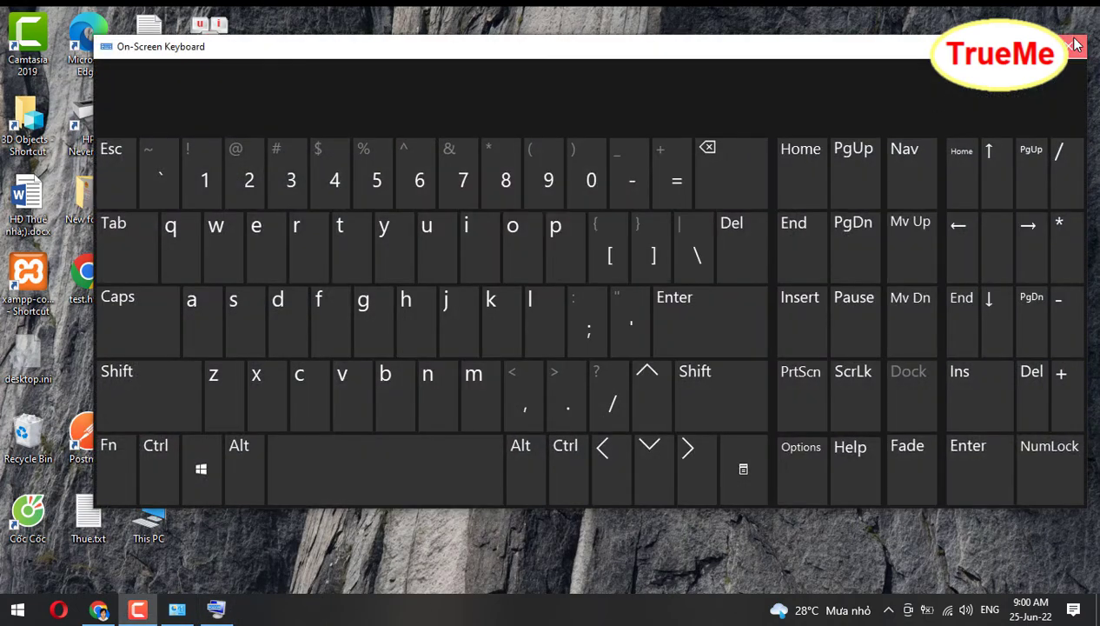
Step: Close the On-Screen Keyboard and open the pinned Control Panel at its home page
{"action": "left_click", "coordinate": [1064, 42]}
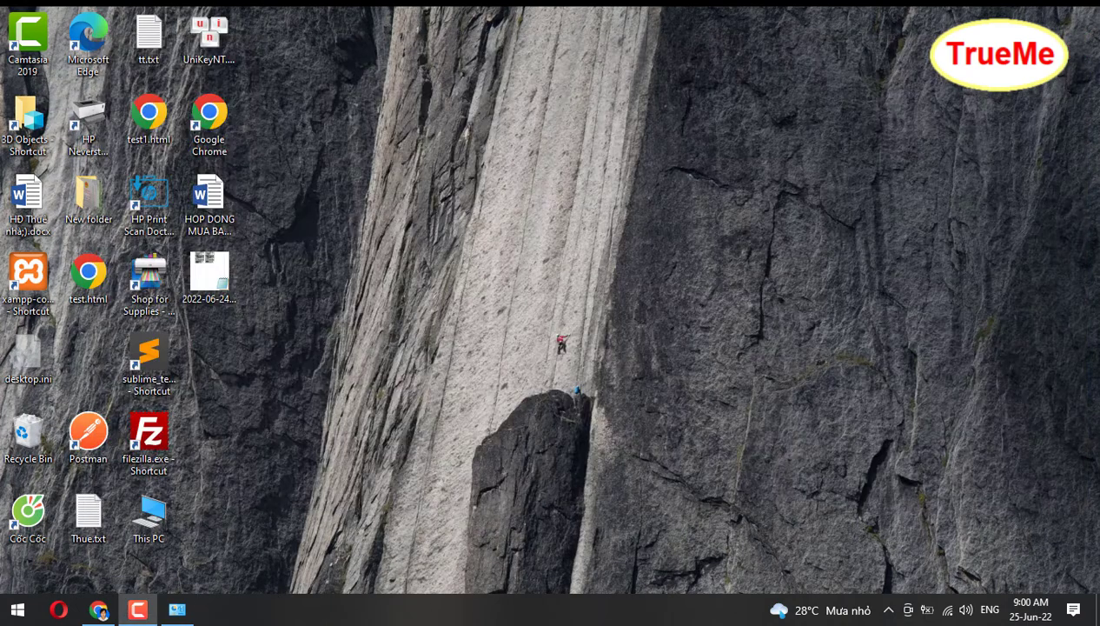
{"action": "left_click", "coordinate": [176, 611]}
{"action": "left_click", "coordinate": [1006, 15]}
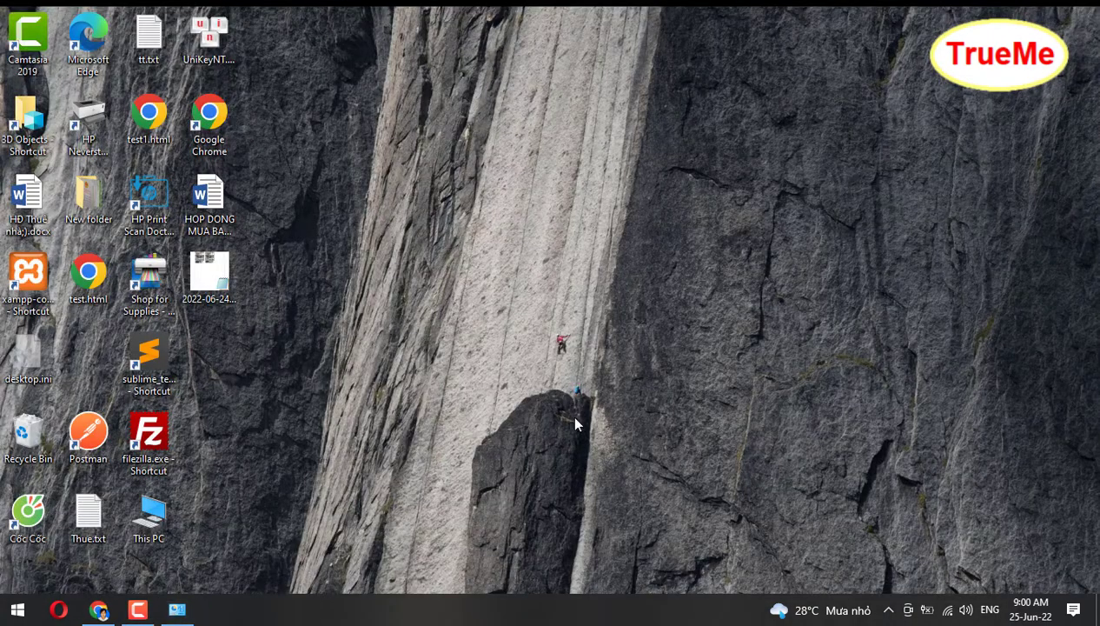
{"action": "left_click", "coordinate": [177, 611]}
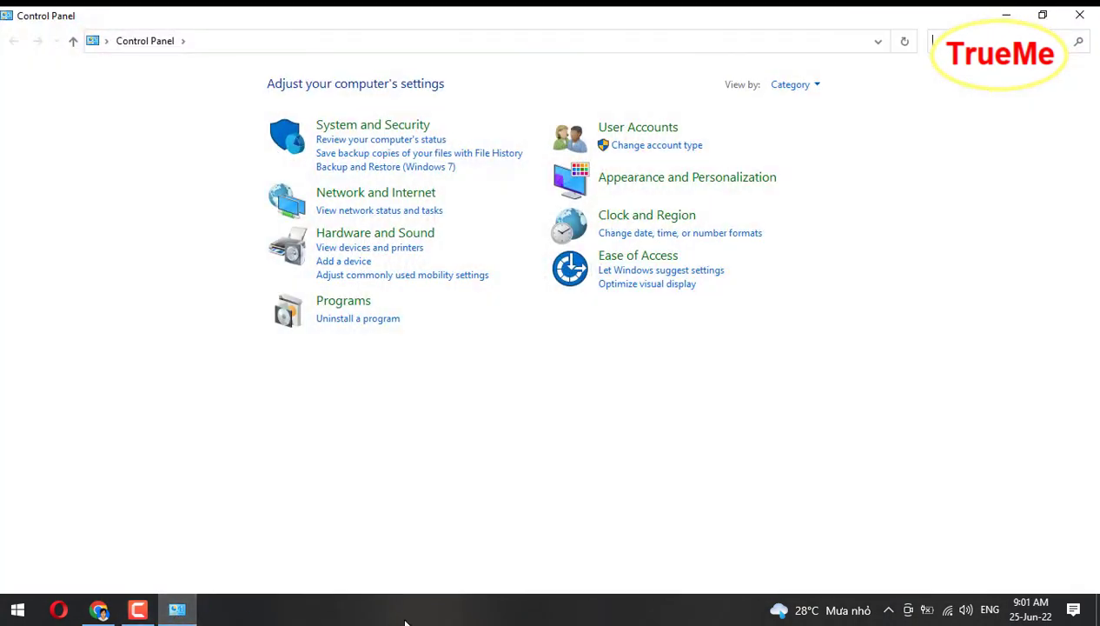